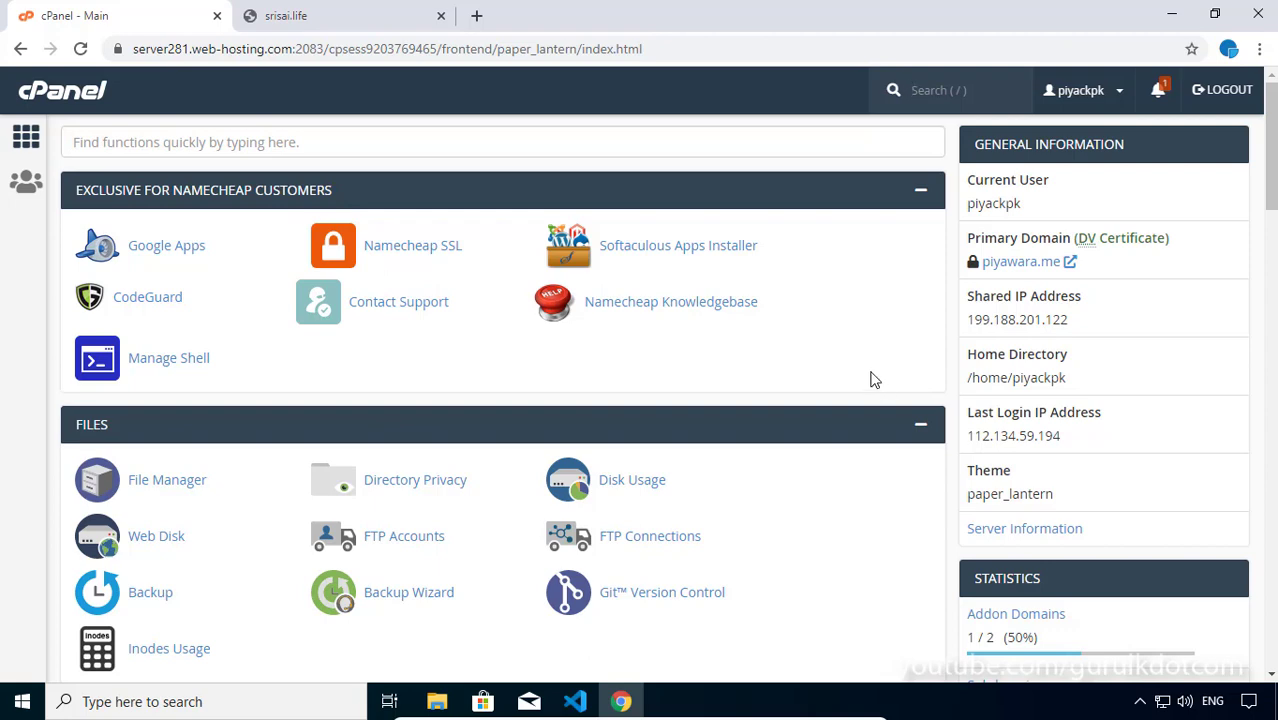
Open the management page for the srisai.life domain from the Domains list
{"action": "left_click", "coordinate": [873, 379]}
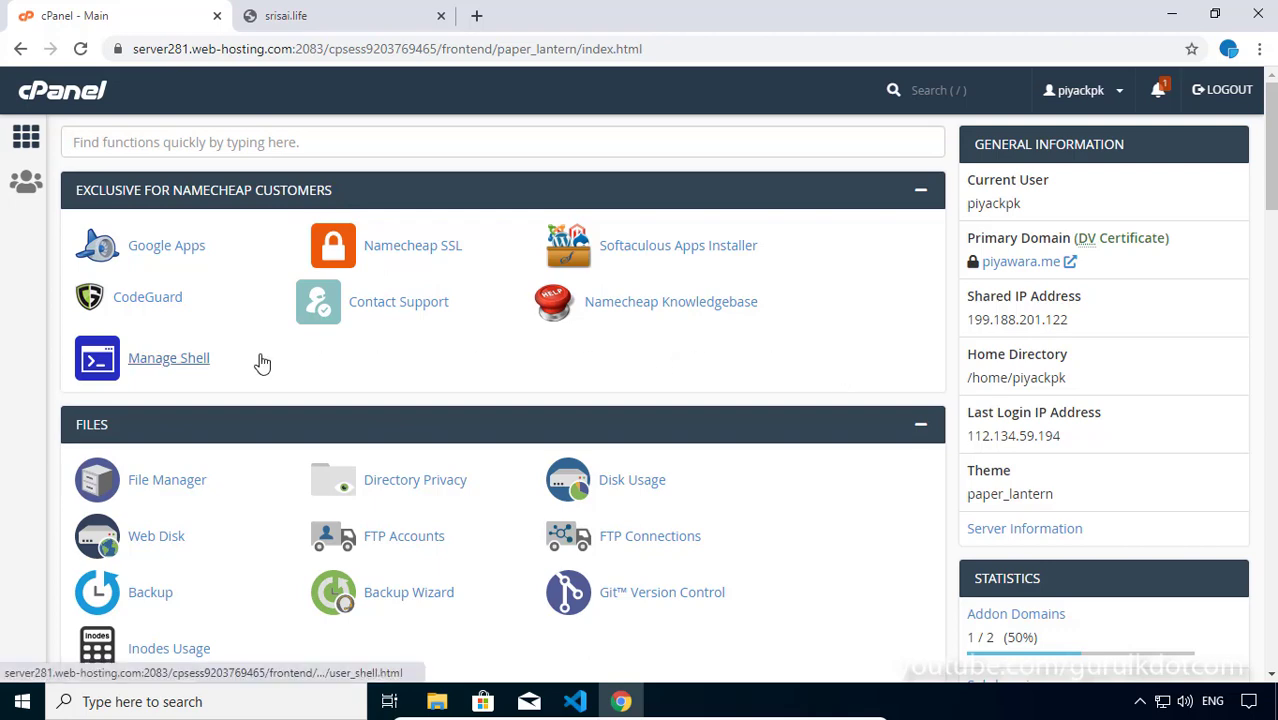
{"action": "scroll", "coordinate": [258, 362], "scroll_direction": "down", "scroll_amount": 3}
{"action": "scroll", "coordinate": [258, 362], "scroll_direction": "down", "scroll_amount": 2}
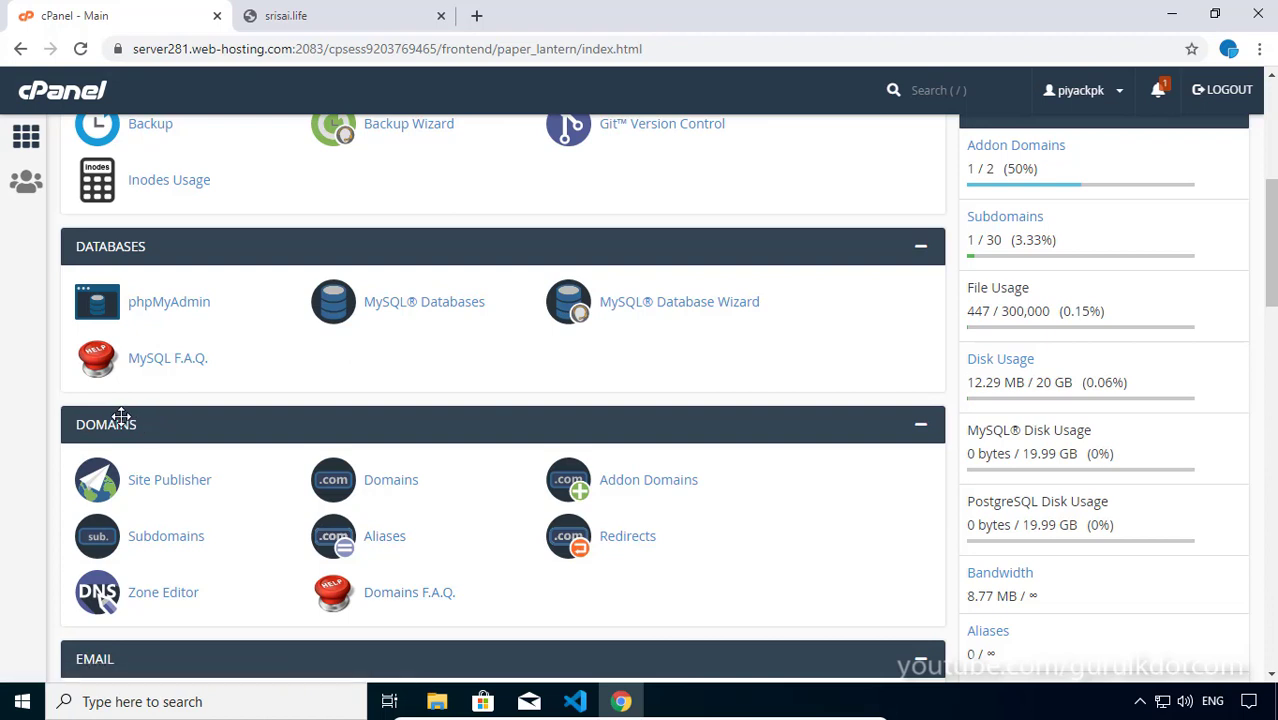
{"action": "left_click", "coordinate": [389, 484]}
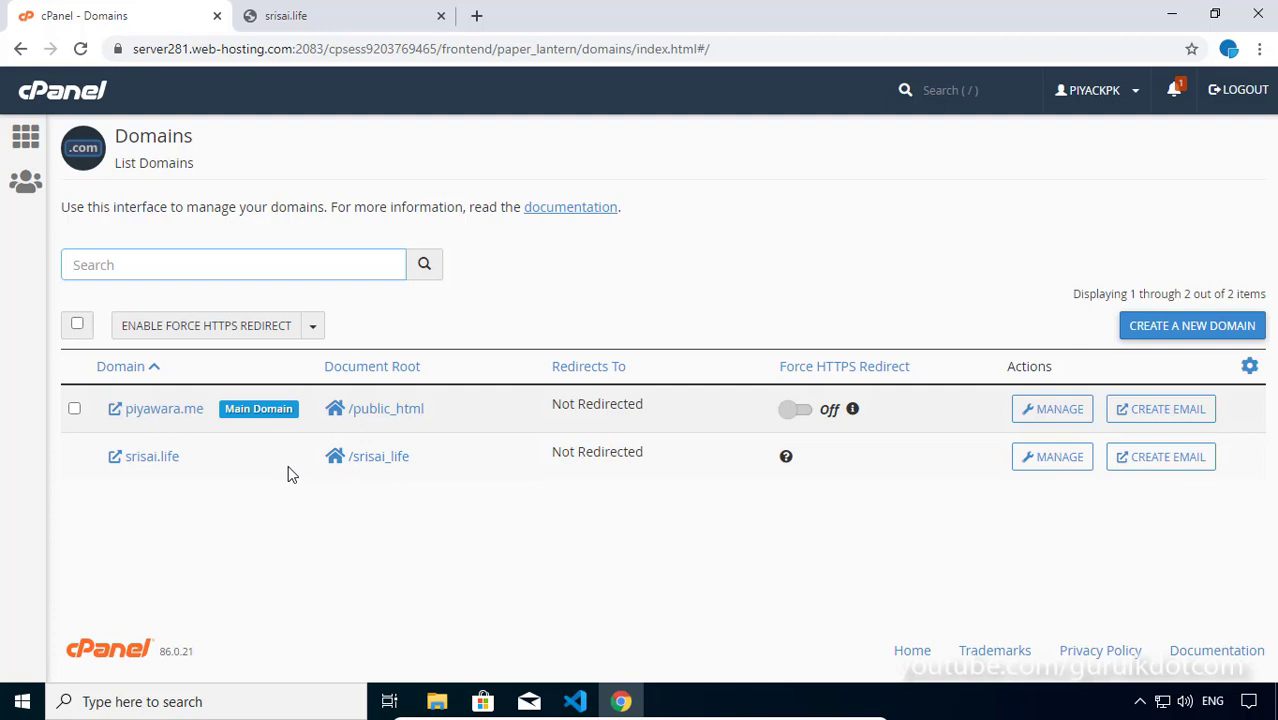
{"action": "left_click", "coordinate": [1052, 460]}
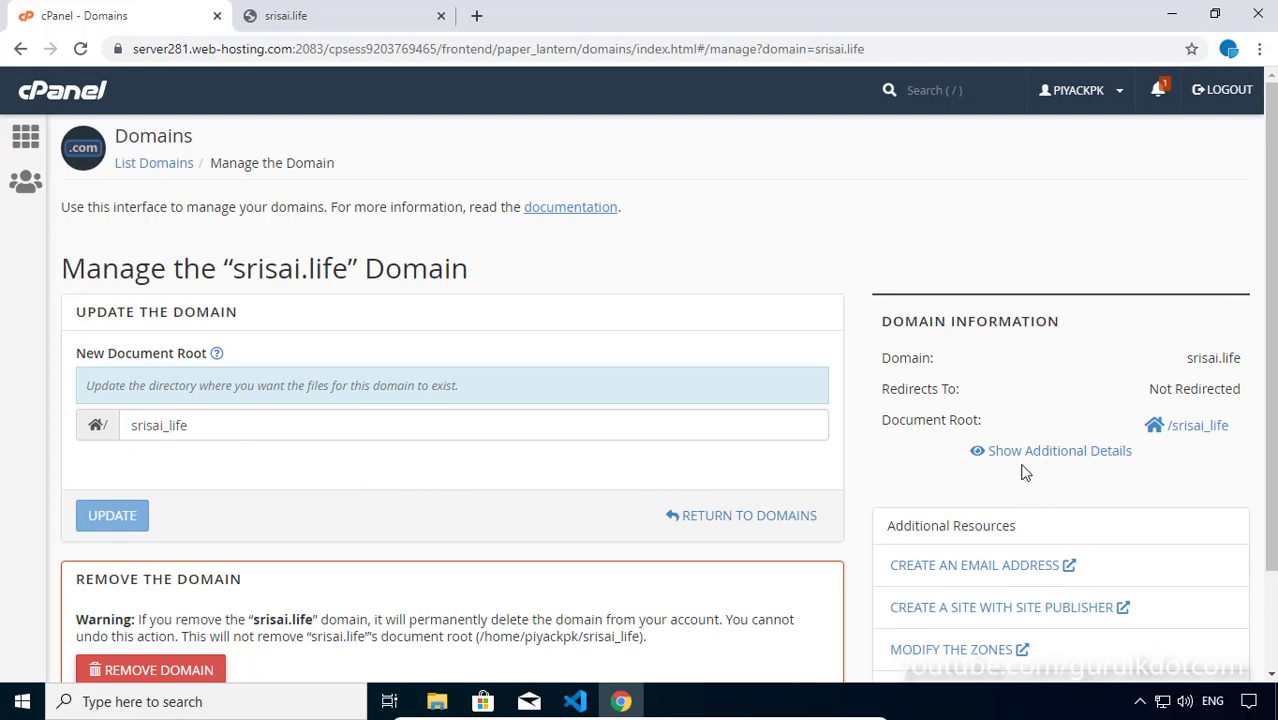
Change the domain's new document root entry to srisai.life
{"action": "left_click", "coordinate": [170, 425]}
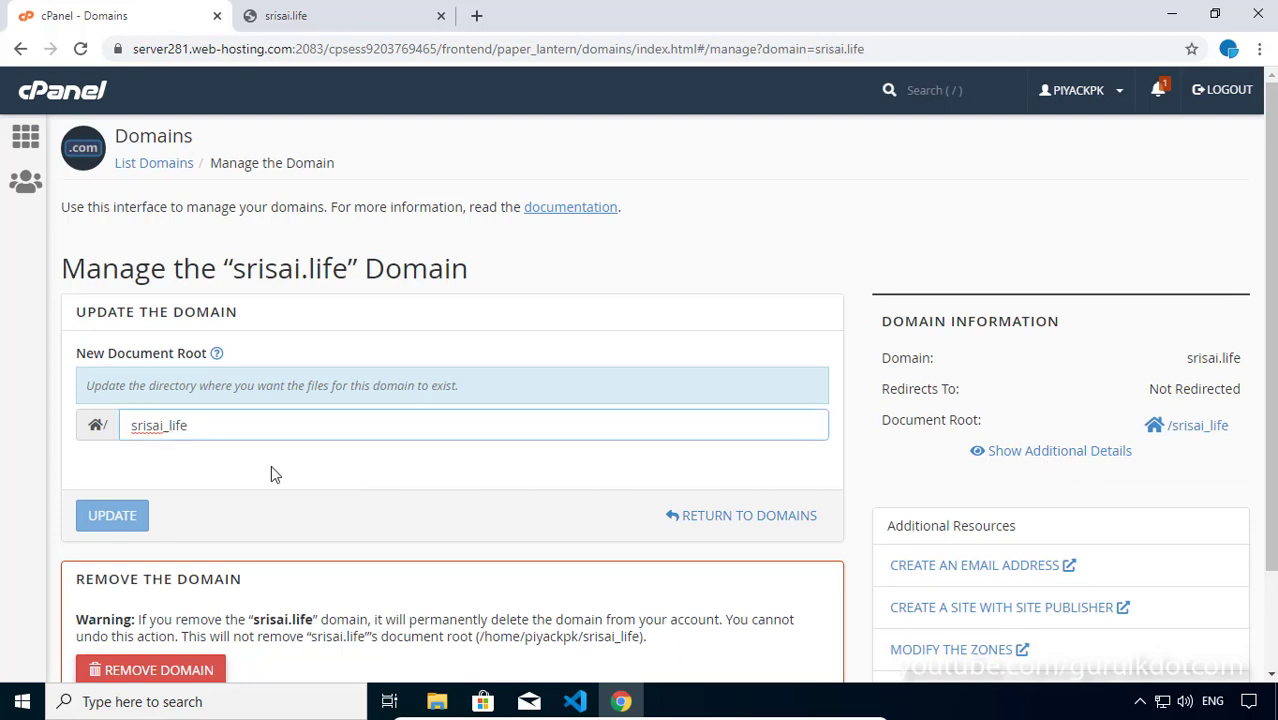
{"action": "key", "text": "BackSpace"}
{"action": "type", "text": "."}
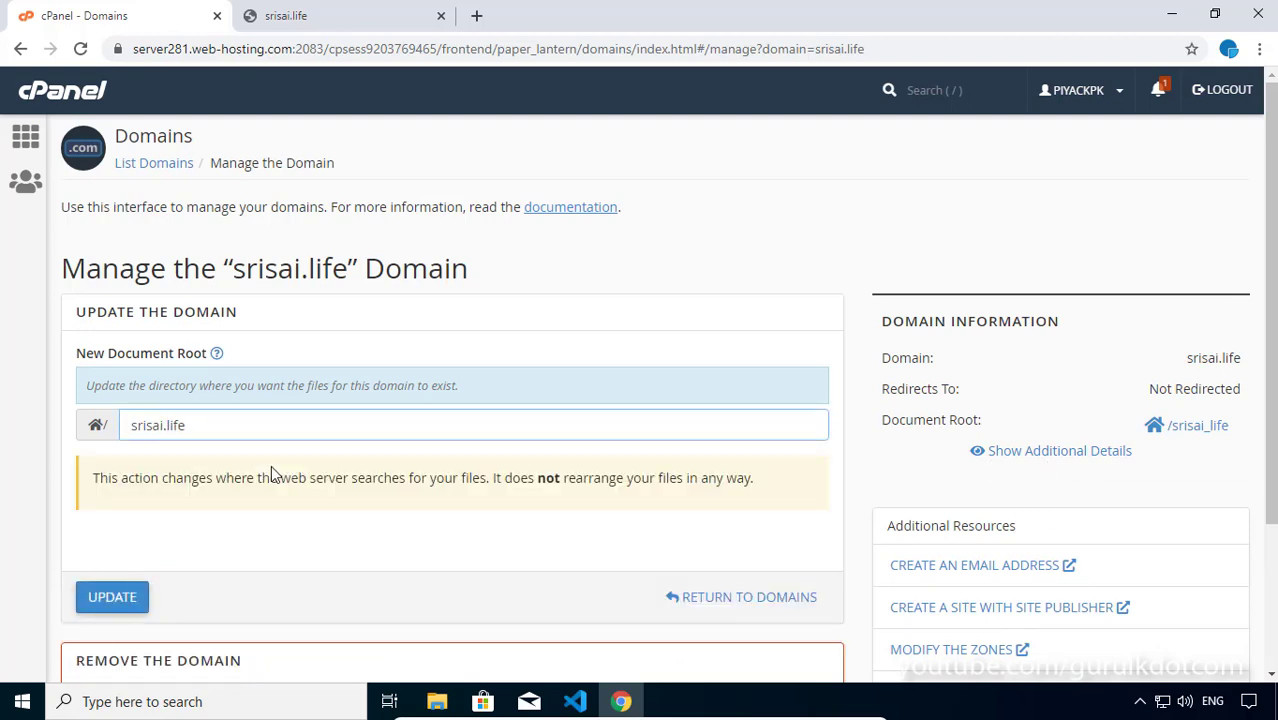
Restore the document root entry to srisai_life
{"action": "left_click", "coordinate": [164, 426]}
{"action": "key", "text": "Delete"}
{"action": "type", "text": "_"}
{"action": "scroll", "coordinate": [163, 421], "scroll_direction": "down", "scroll_amount": 2}
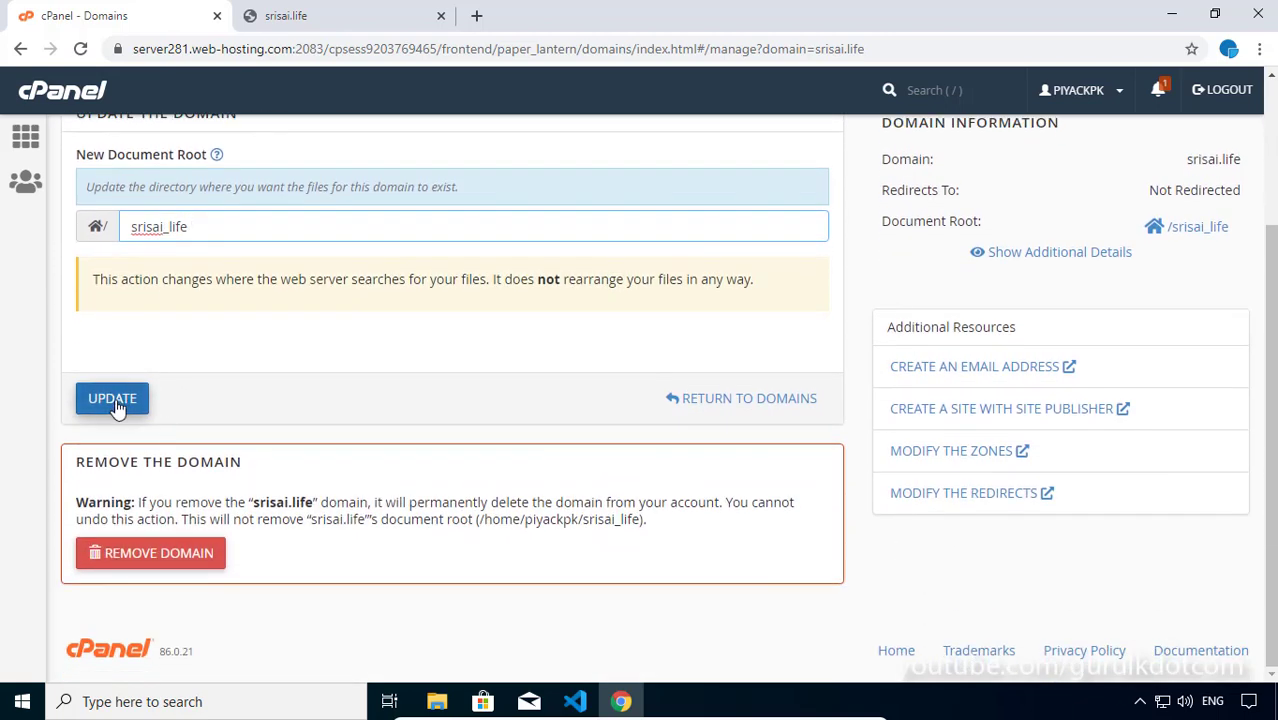
{"action": "left_click", "coordinate": [125, 401]}
{"action": "scroll", "coordinate": [650, 355], "scroll_direction": "up", "scroll_amount": 2}
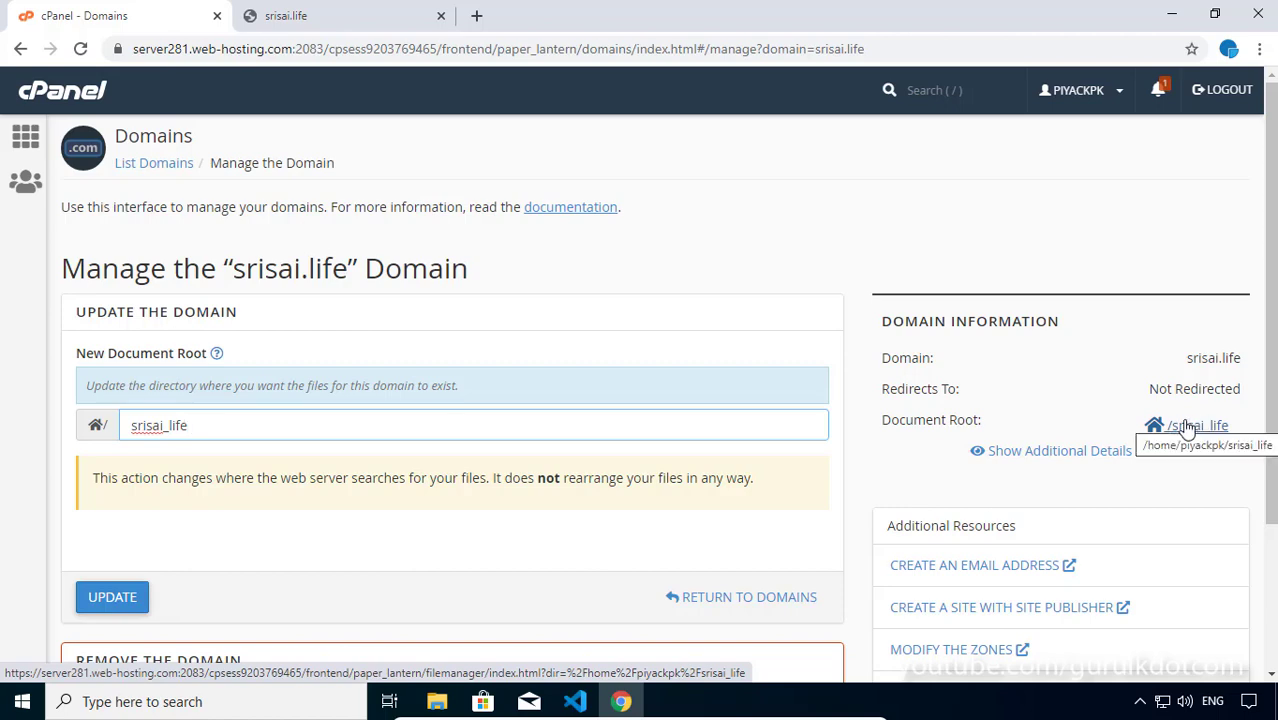
Leave the domain management page and return to the cPanel home page
{"action": "scroll", "coordinate": [836, 373], "scroll_direction": "down", "scroll_amount": 1}
{"action": "scroll", "coordinate": [740, 282], "scroll_direction": "up", "scroll_amount": 1}
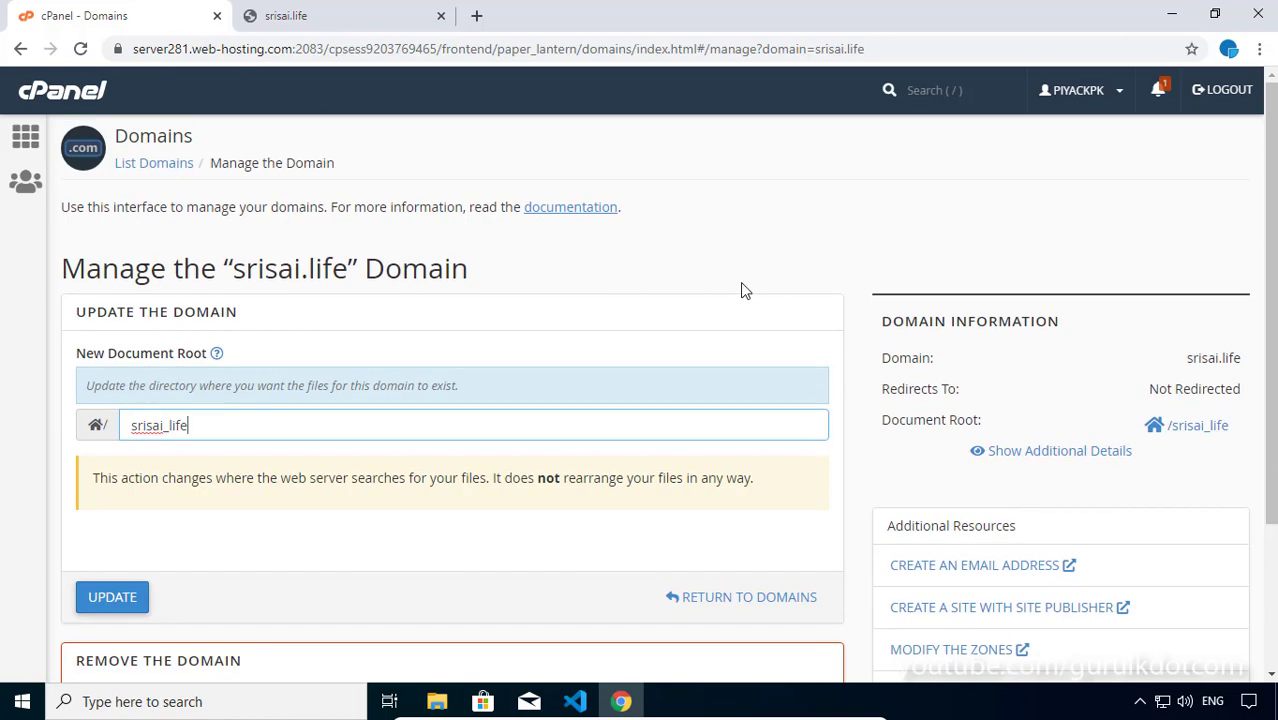
{"action": "left_click", "coordinate": [27, 138]}
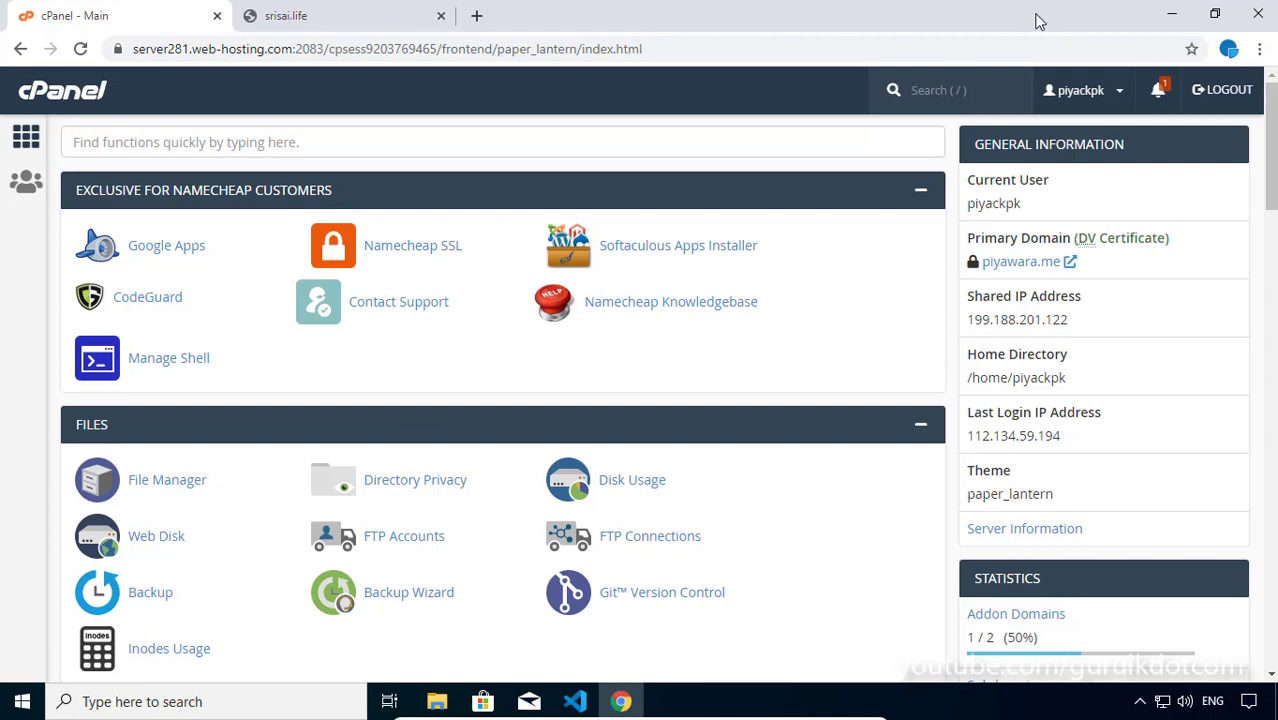
Minimise the browser, launch Visual Studio Code and show the Documents web folder in a maximised File Explorer window
{"action": "left_click", "coordinate": [1175, 20]}
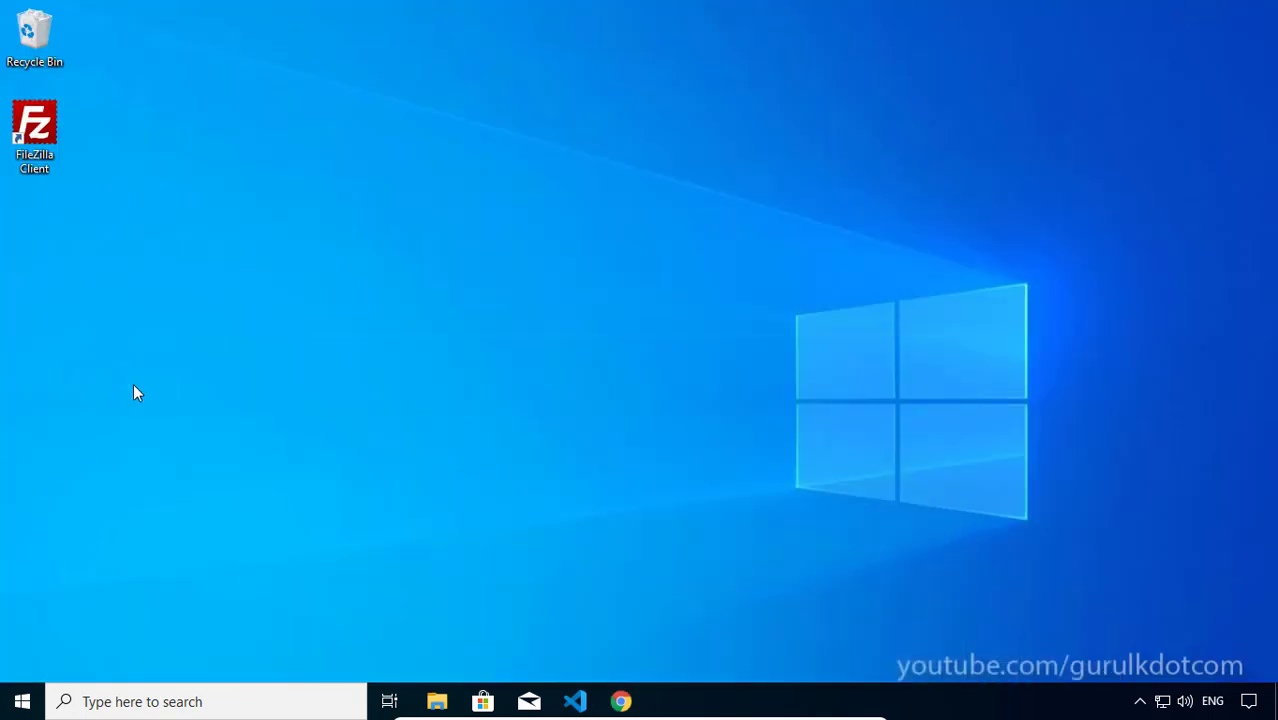
{"action": "left_click", "coordinate": [575, 701]}
{"action": "key", "text": "super+e"}
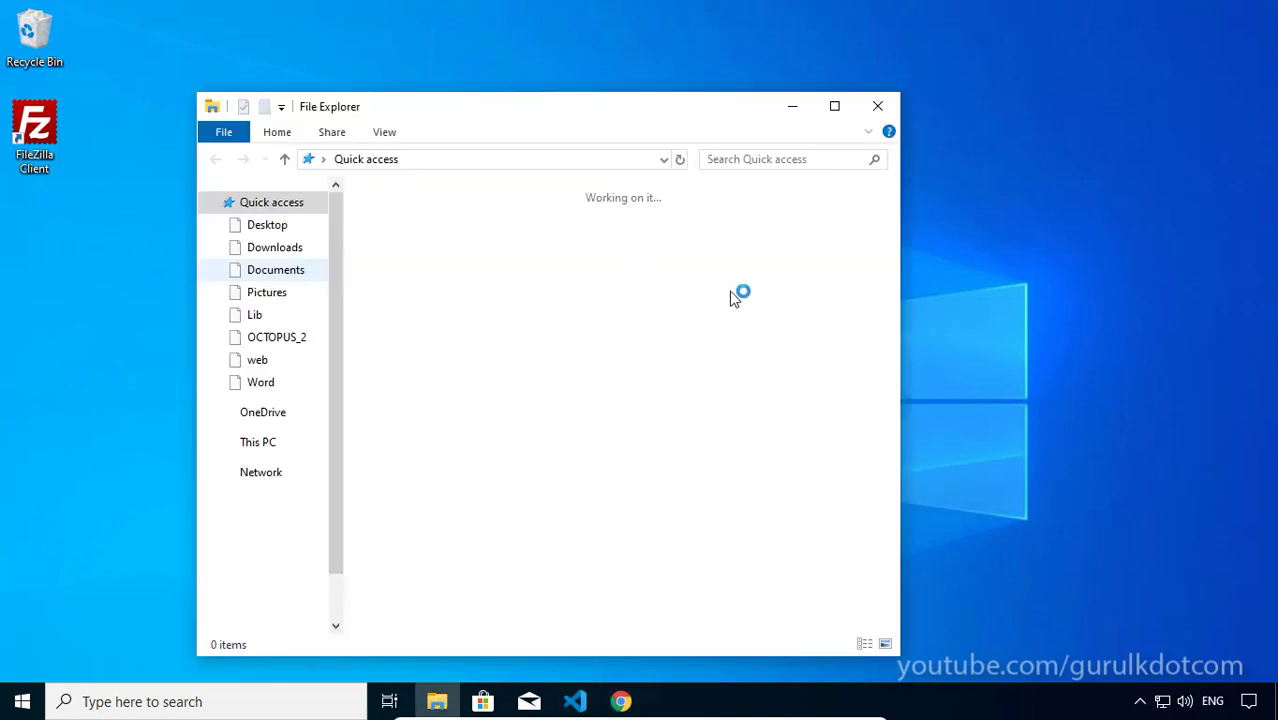
{"action": "left_click", "coordinate": [834, 106]}
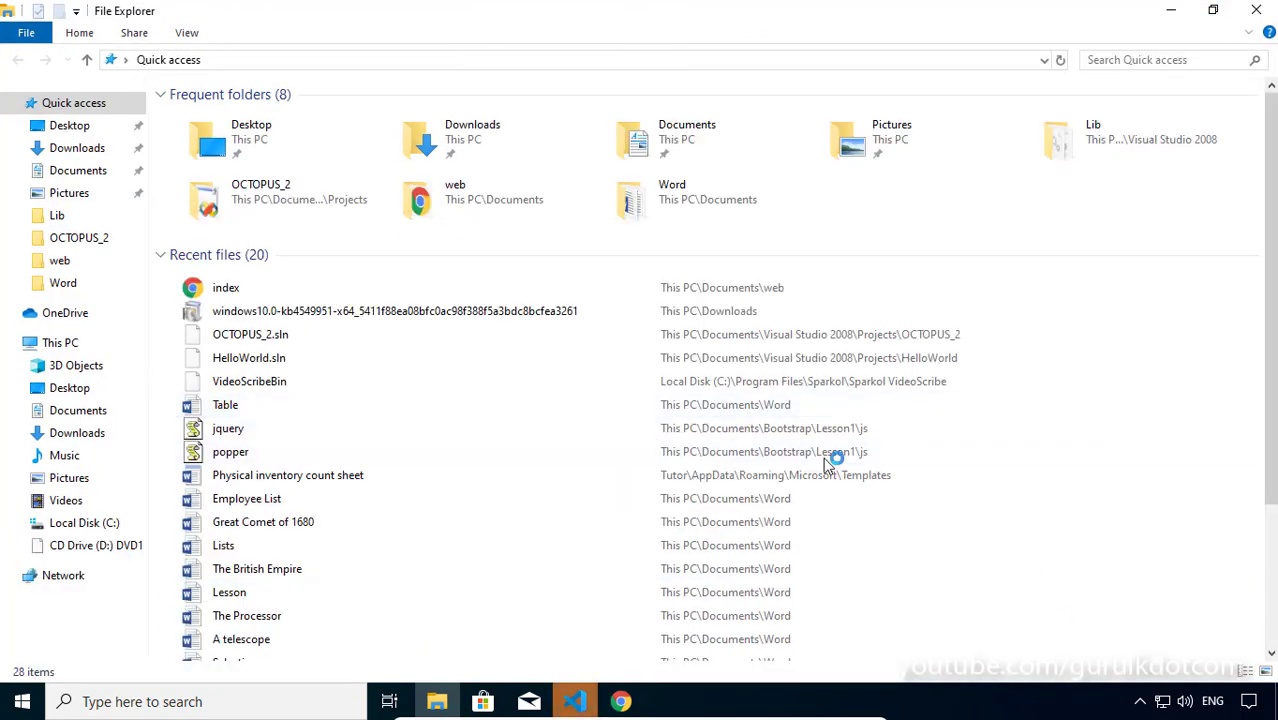
{"action": "left_click", "coordinate": [60, 260]}
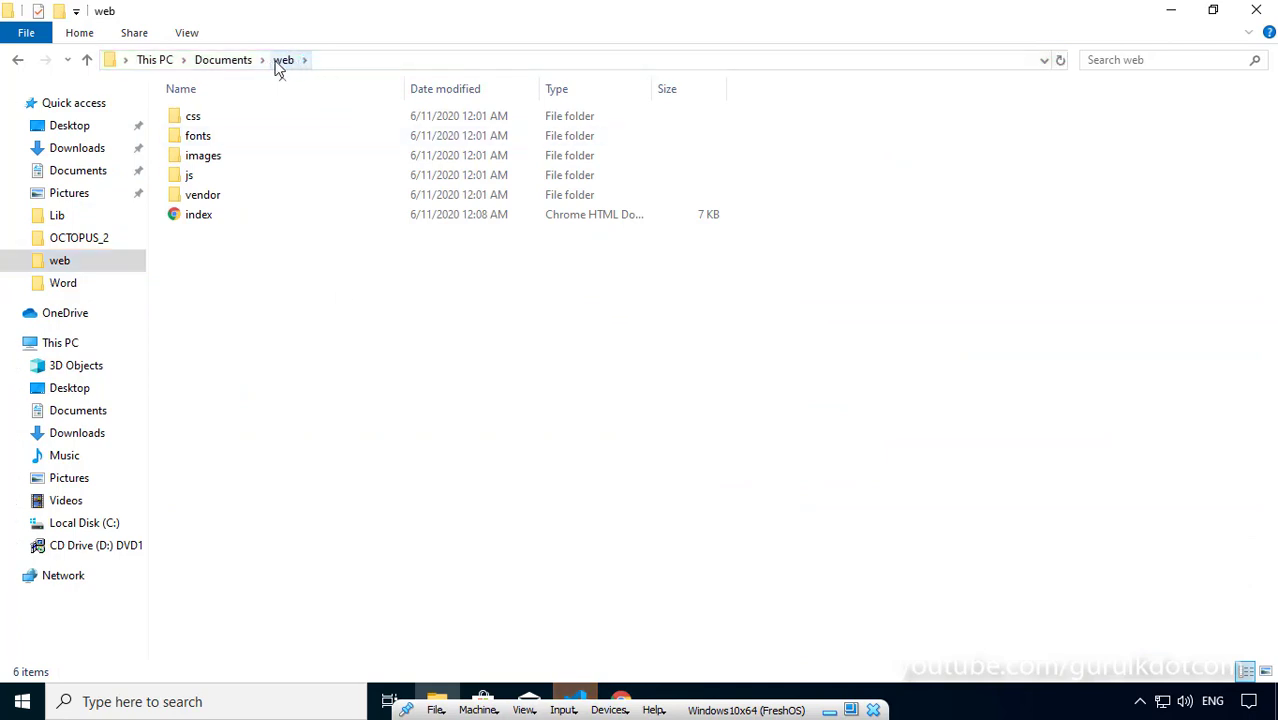
In Visual Studio Code, change the piyawara.me heading in index.html to srisai.life and the countdown's displayed days to 60
{"action": "left_click", "coordinate": [575, 695]}
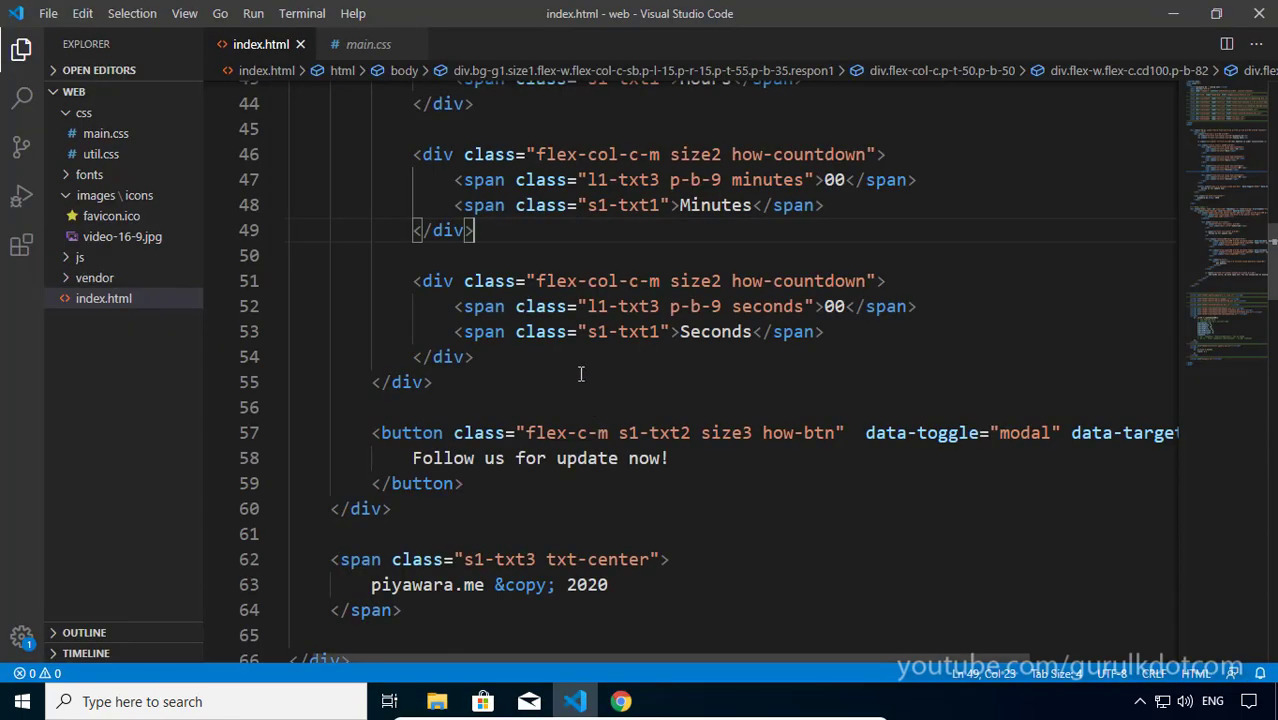
{"action": "left_click", "coordinate": [579, 374]}
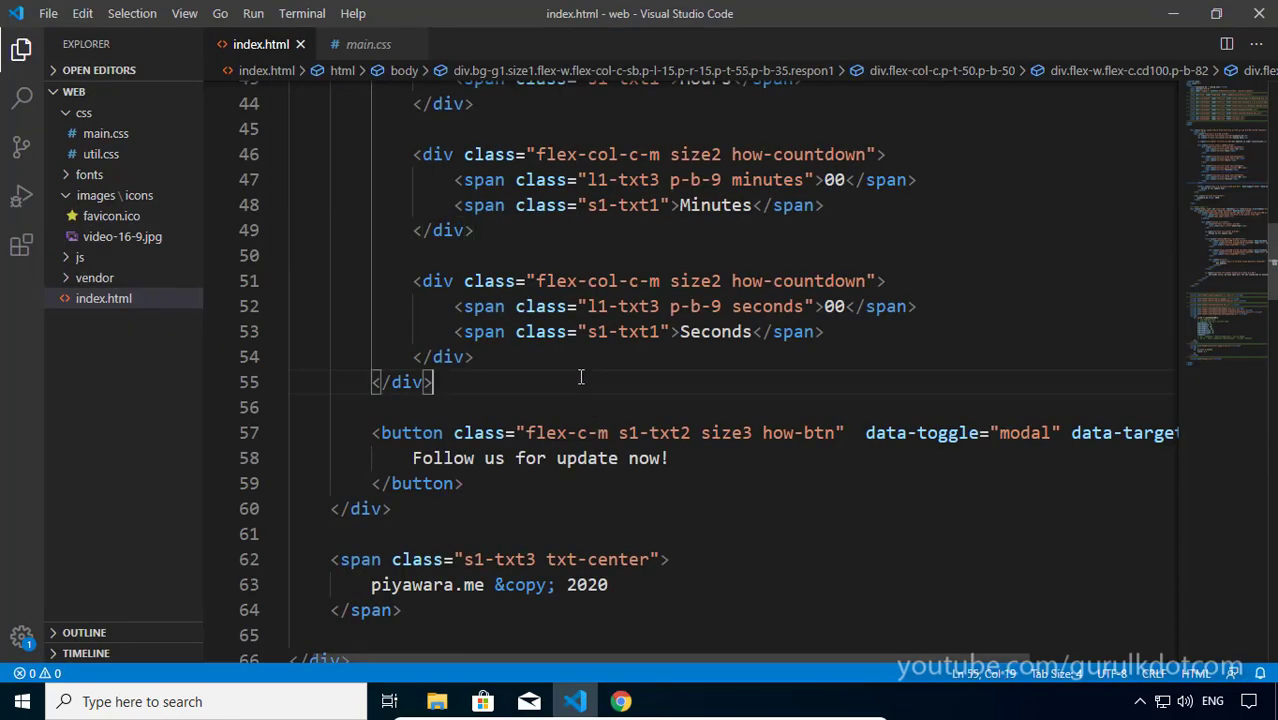
{"action": "scroll", "coordinate": [650, 392], "scroll_direction": "up", "scroll_amount": 9}
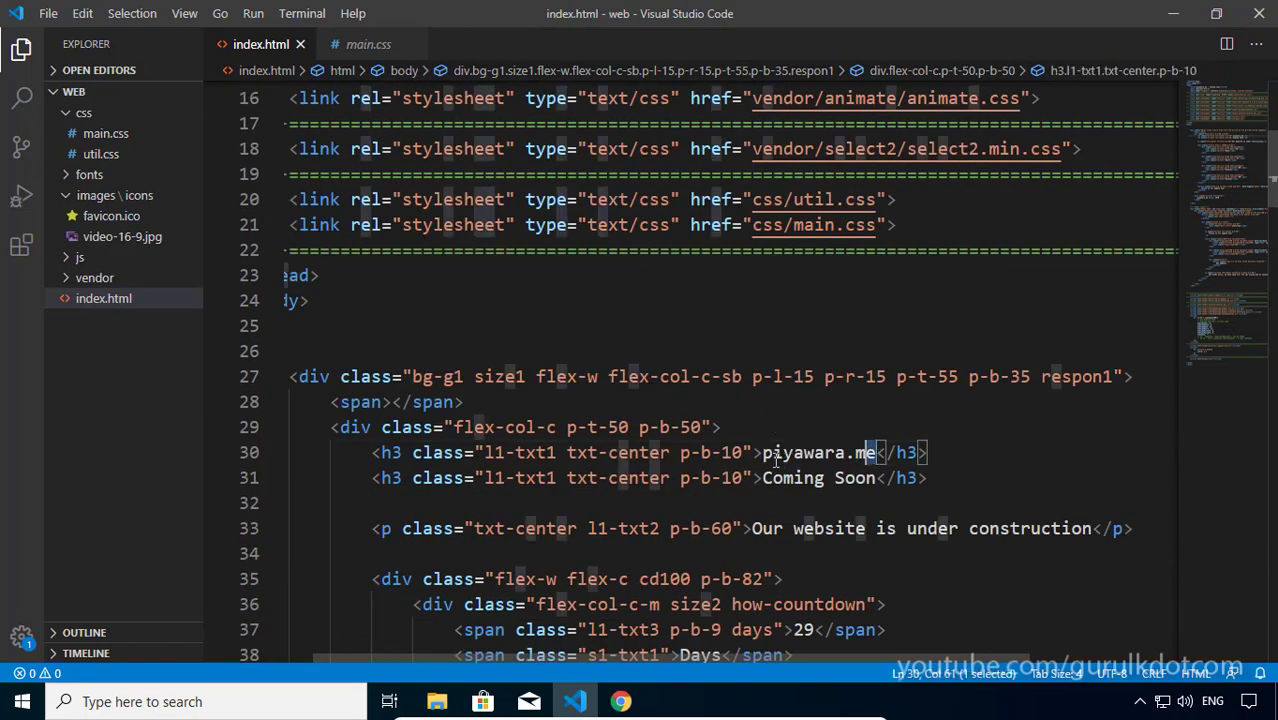
{"action": "left_click_drag", "start_coordinate": [876, 453], "coordinate": [762, 453]}
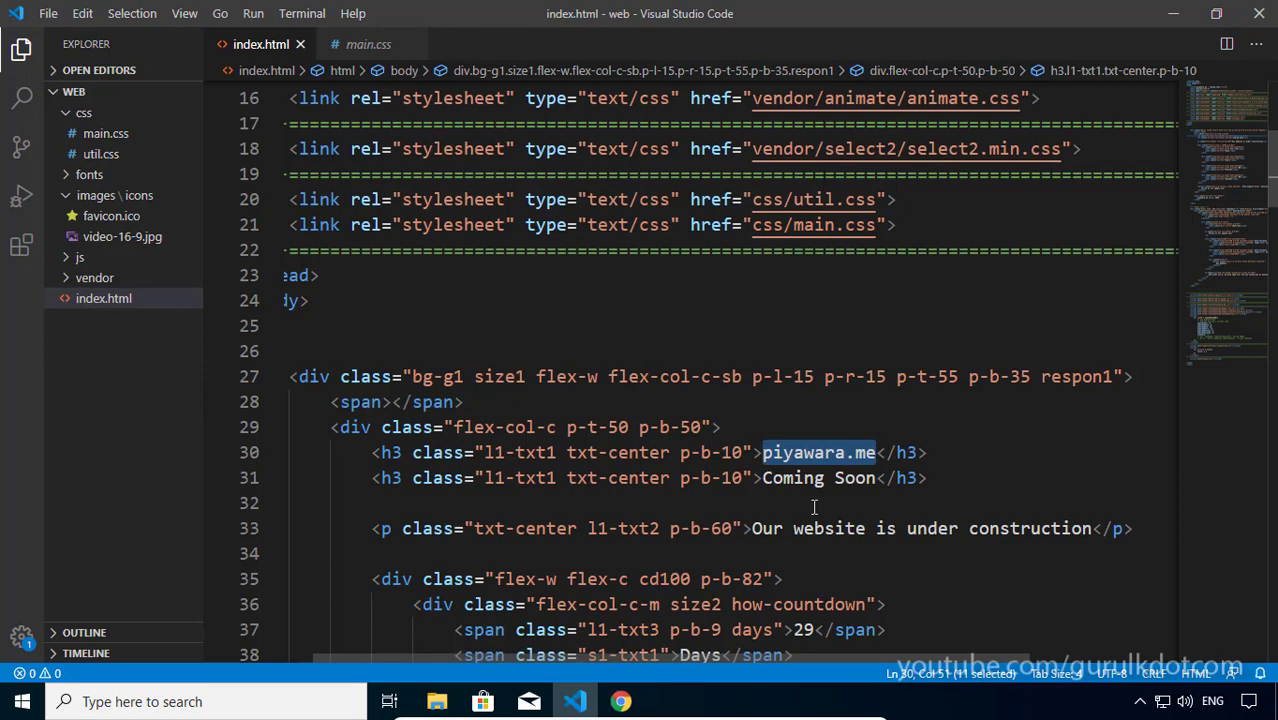
{"action": "type", "text": "srisai"}
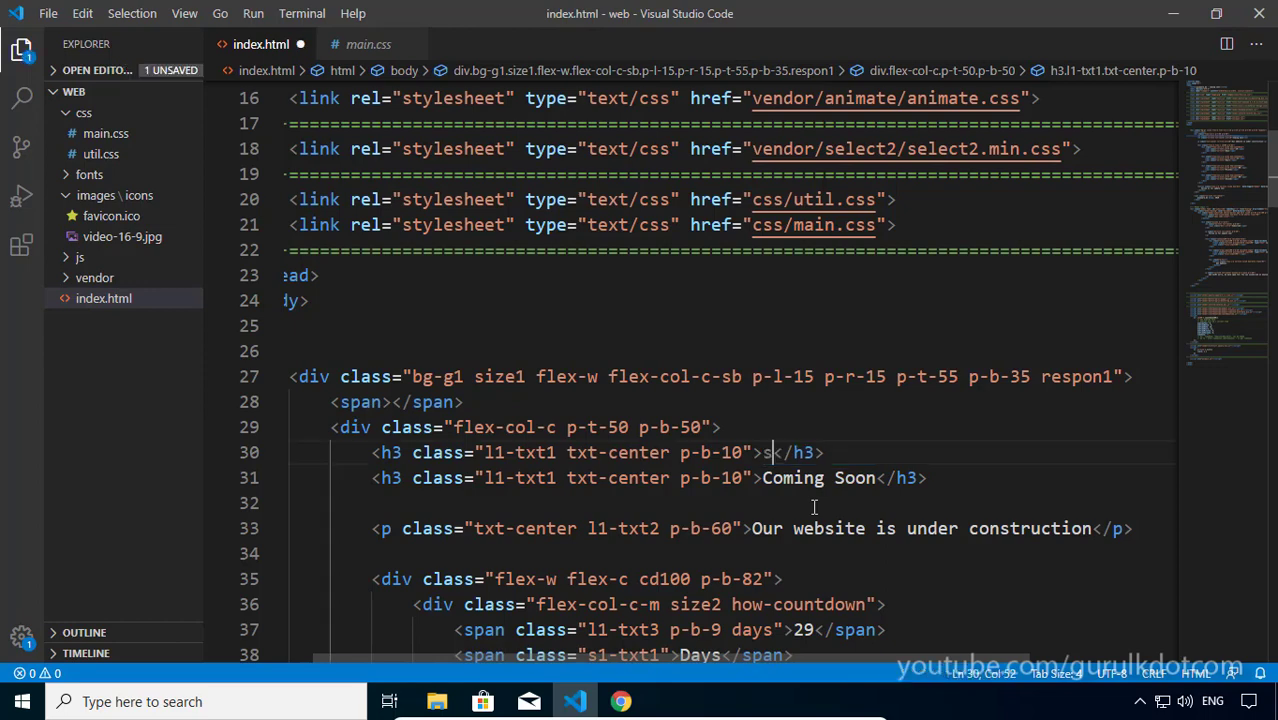
{"action": "type", "text": ".li"}
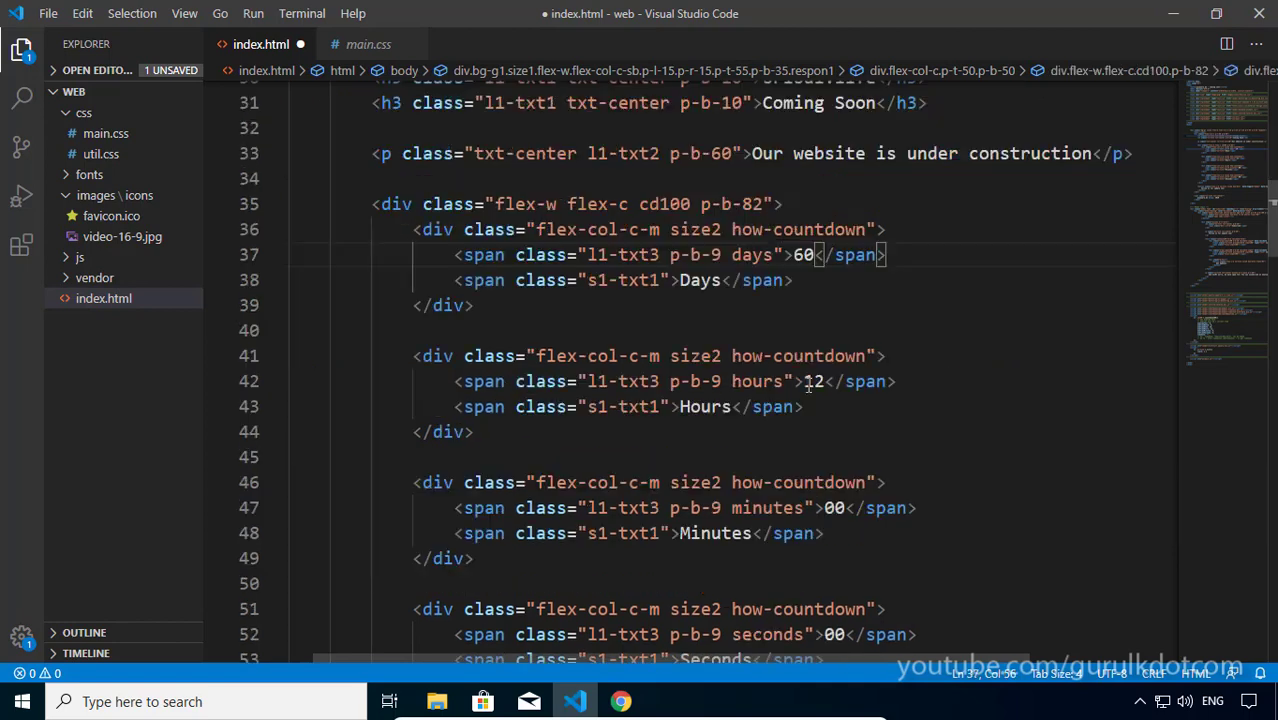
Replace piyawara.me in the copyright line with srisai.life and set the countdown script's endtimeDate to 60
{"action": "left_click", "coordinate": [806, 384]}
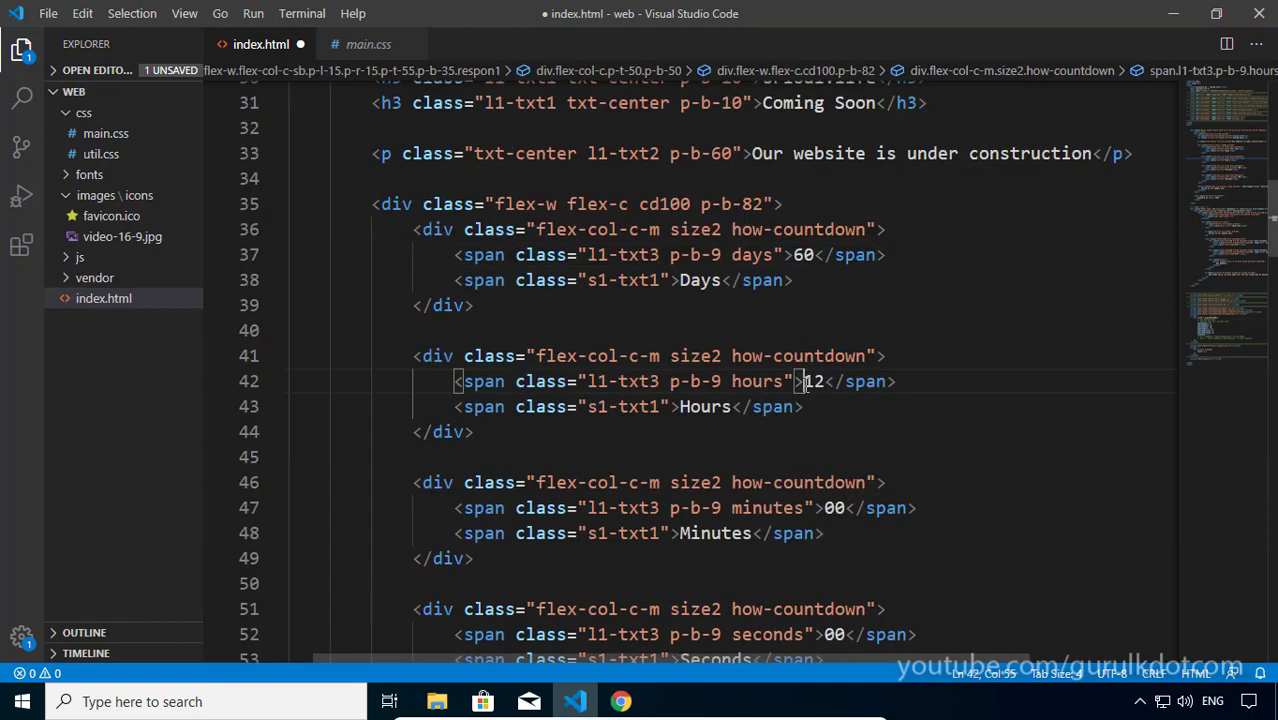
{"action": "scroll", "coordinate": [811, 398], "scroll_direction": "down", "scroll_amount": 5}
{"action": "scroll", "coordinate": [811, 398], "scroll_direction": "down", "scroll_amount": 2}
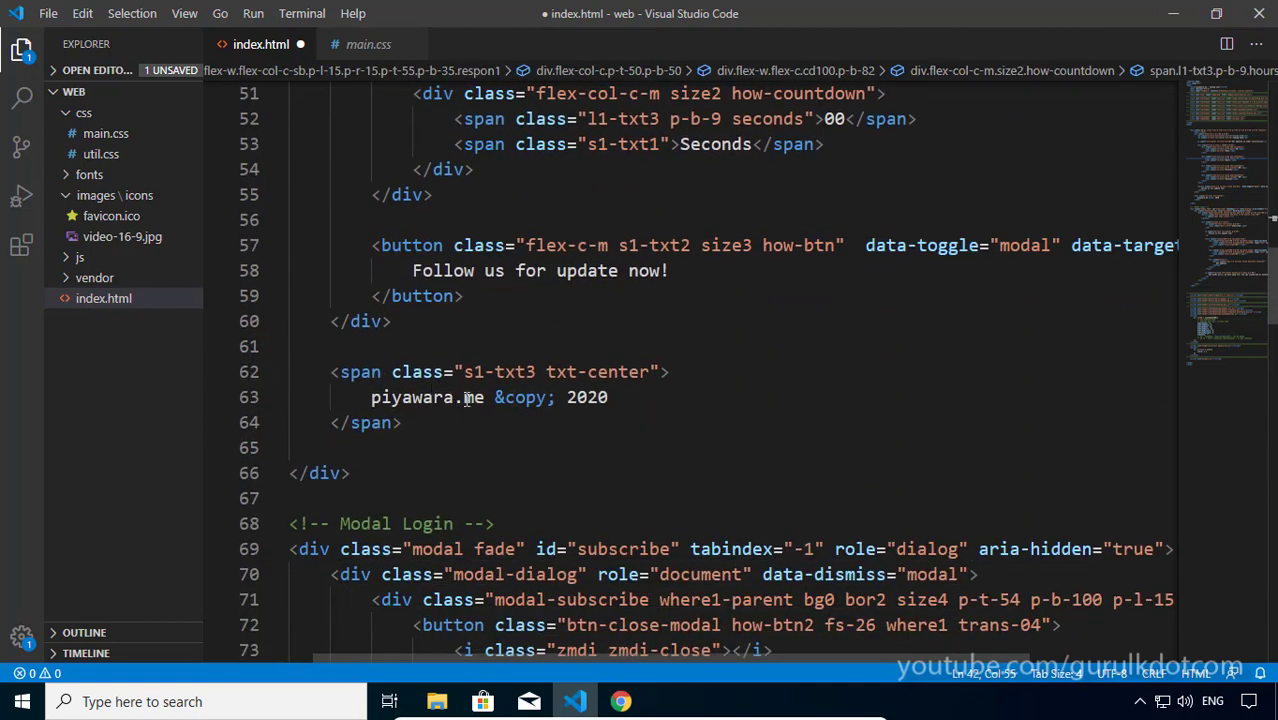
{"action": "left_click_drag", "start_coordinate": [485, 398], "coordinate": [369, 398]}
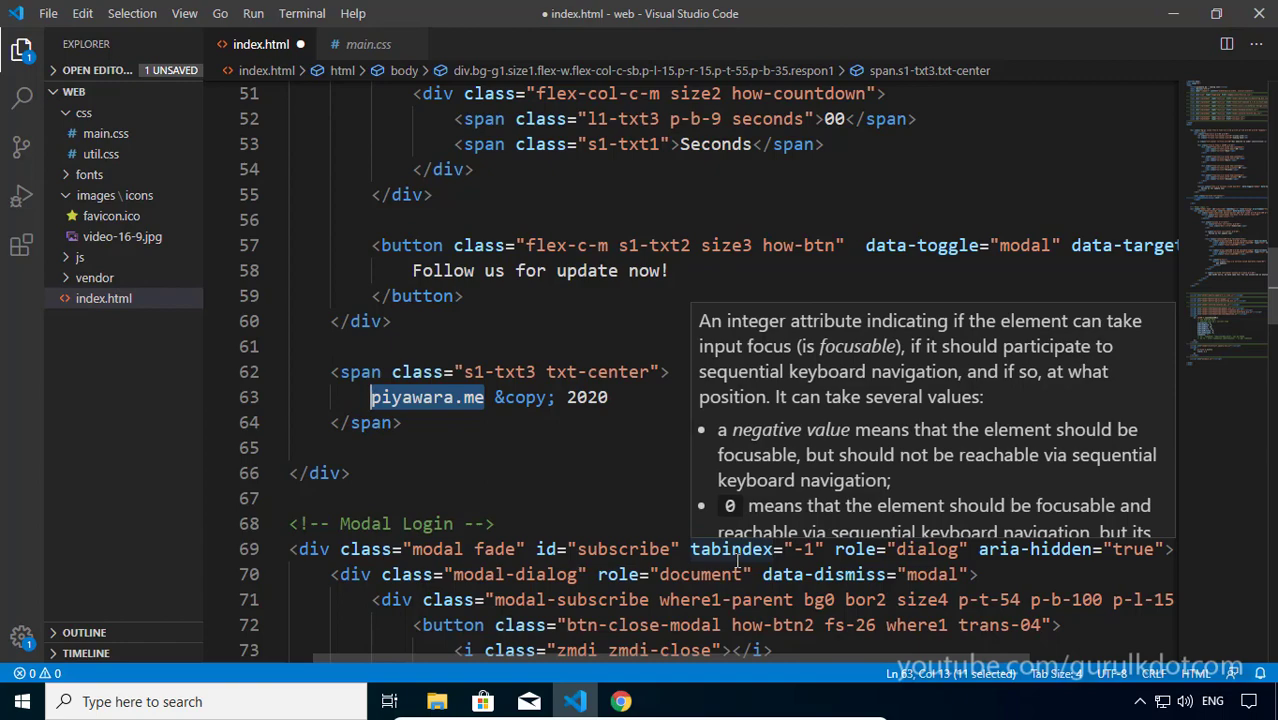
{"action": "type", "text": "s"}
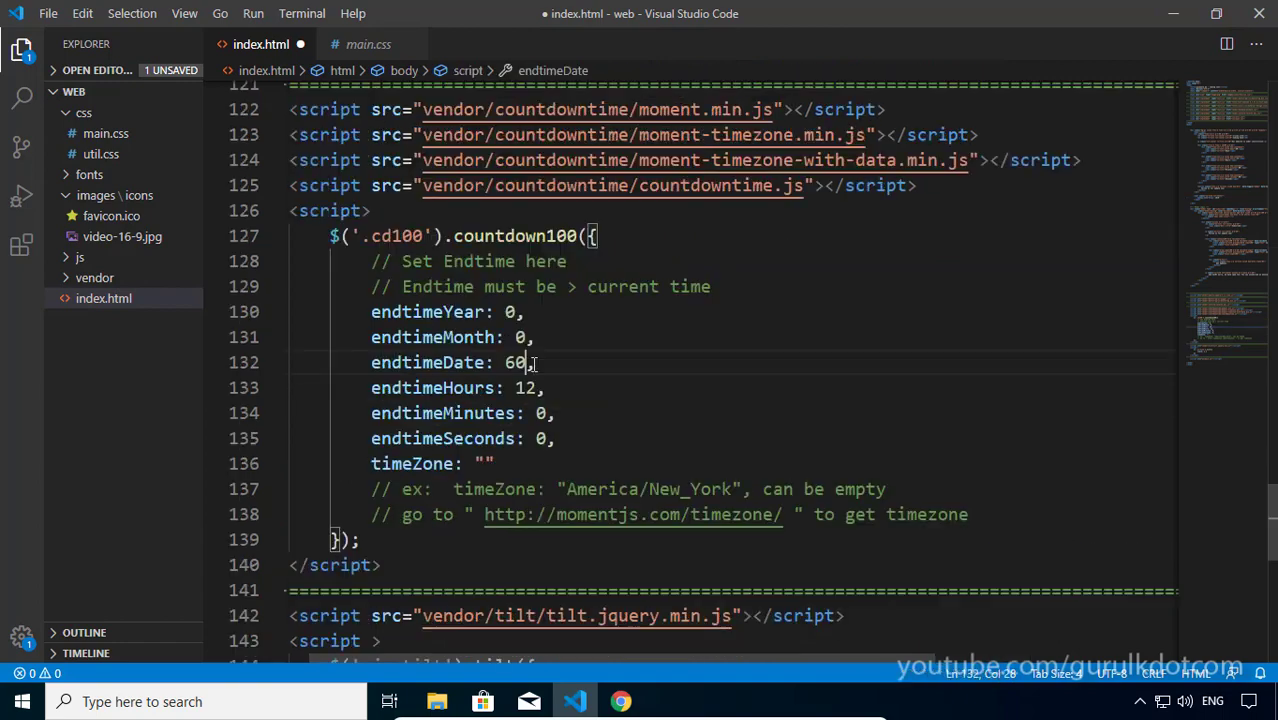
Check the countdown script and page markup for the edits, and save index.html
{"action": "left_click", "coordinate": [594, 401]}
{"action": "scroll", "coordinate": [594, 398], "scroll_direction": "down", "scroll_amount": 2}
{"action": "scroll", "coordinate": [594, 398], "scroll_direction": "up", "scroll_amount": 10}
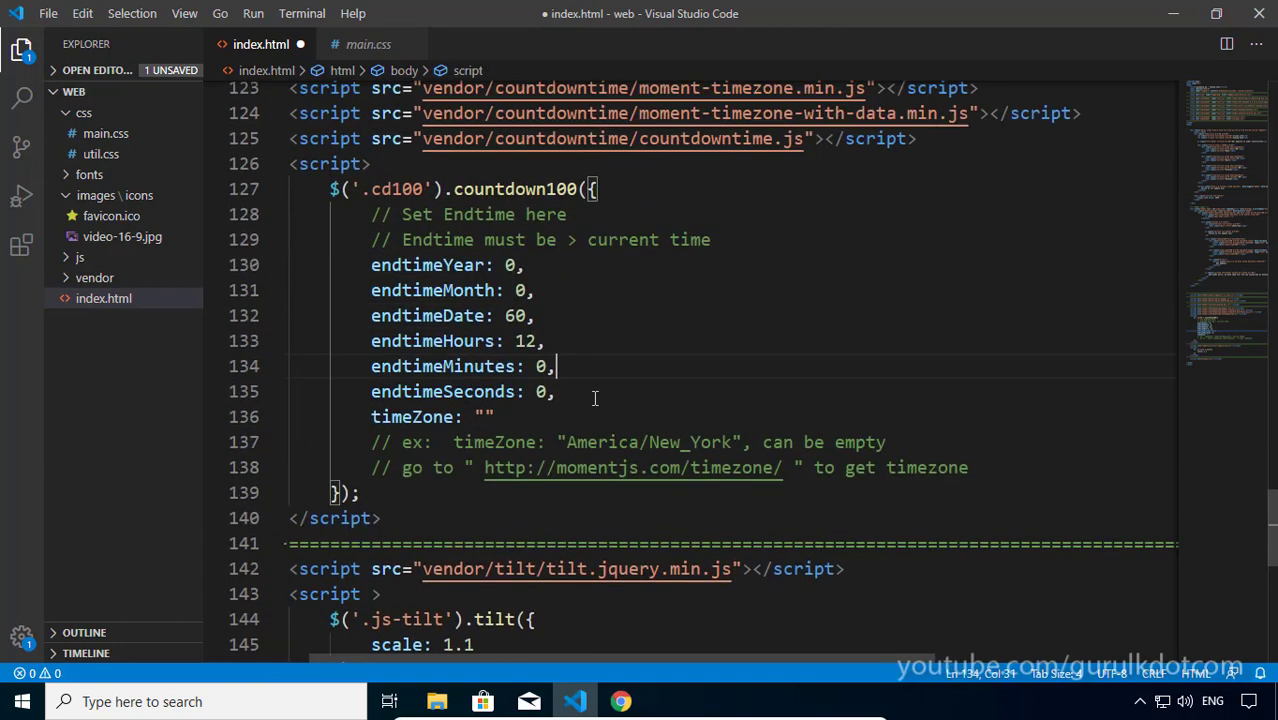
{"action": "scroll", "coordinate": [594, 398], "scroll_direction": "up", "scroll_amount": 12}
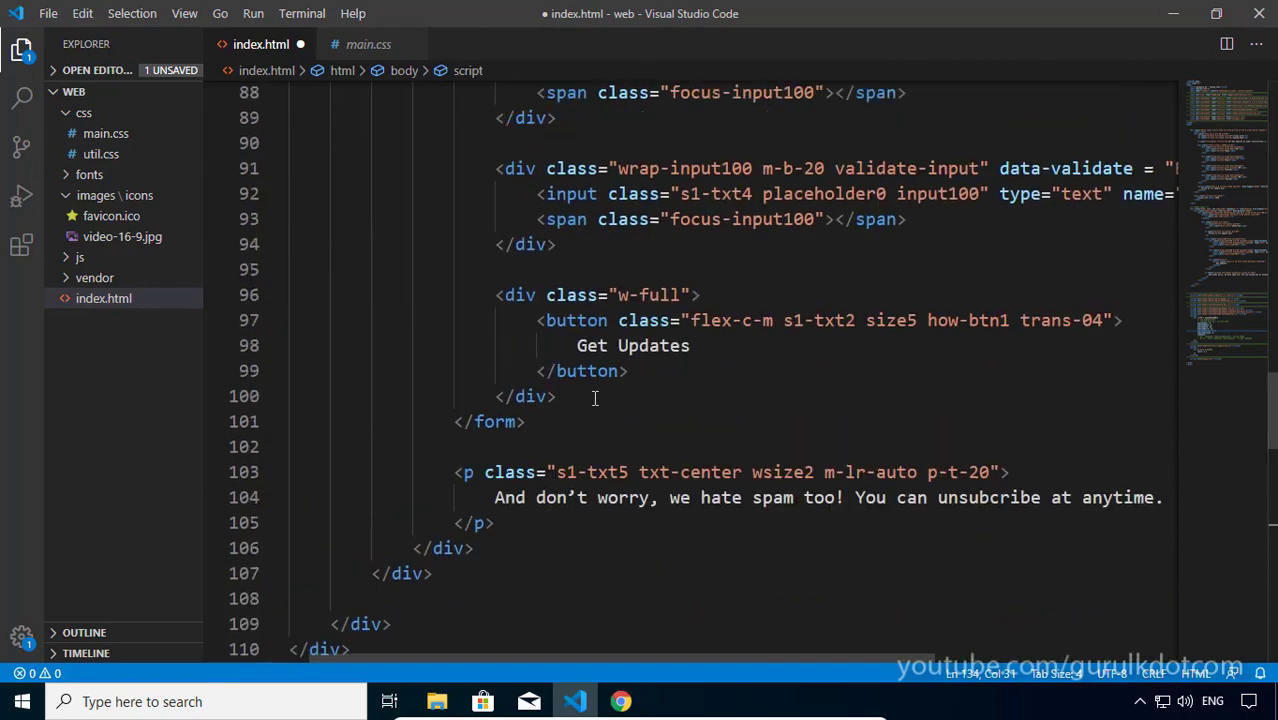
{"action": "scroll", "coordinate": [594, 398], "scroll_direction": "up", "scroll_amount": 13}
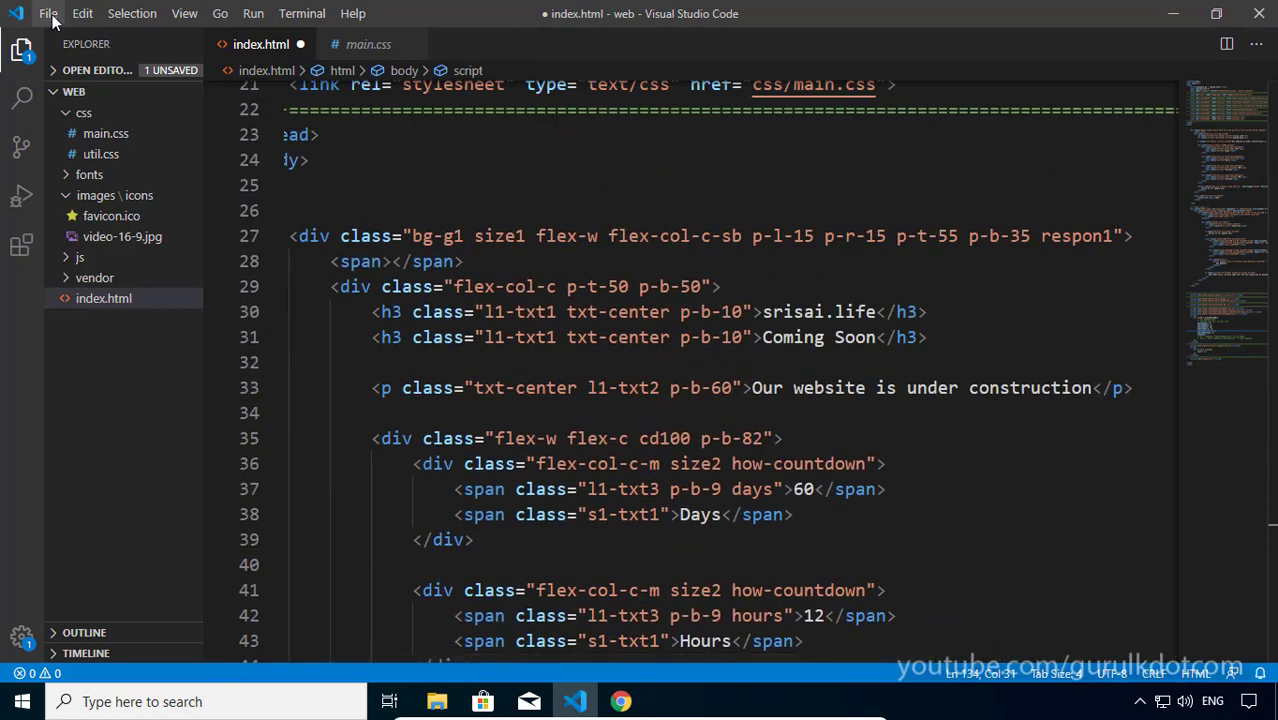
{"action": "key", "text": "ctrl+s"}
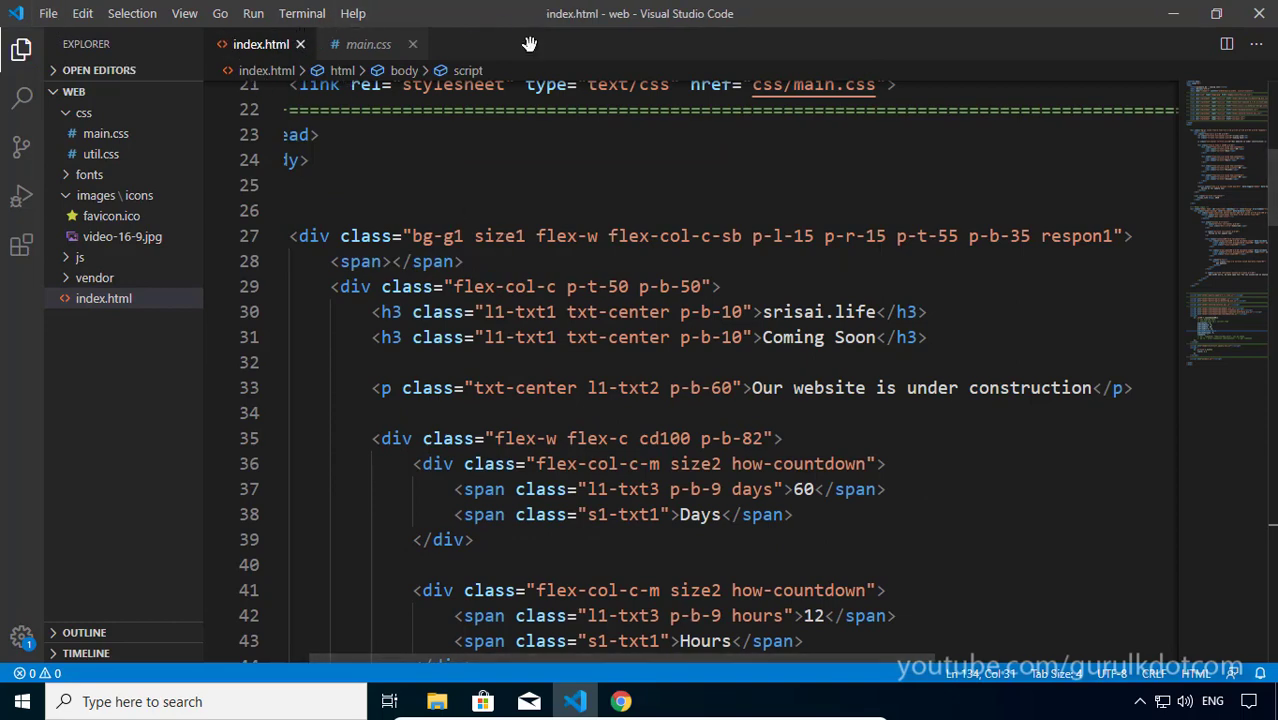
In main.css, change the plain background colour of the .bg-g1 rule to the lime green #a6f218
{"action": "left_click", "coordinate": [370, 46]}
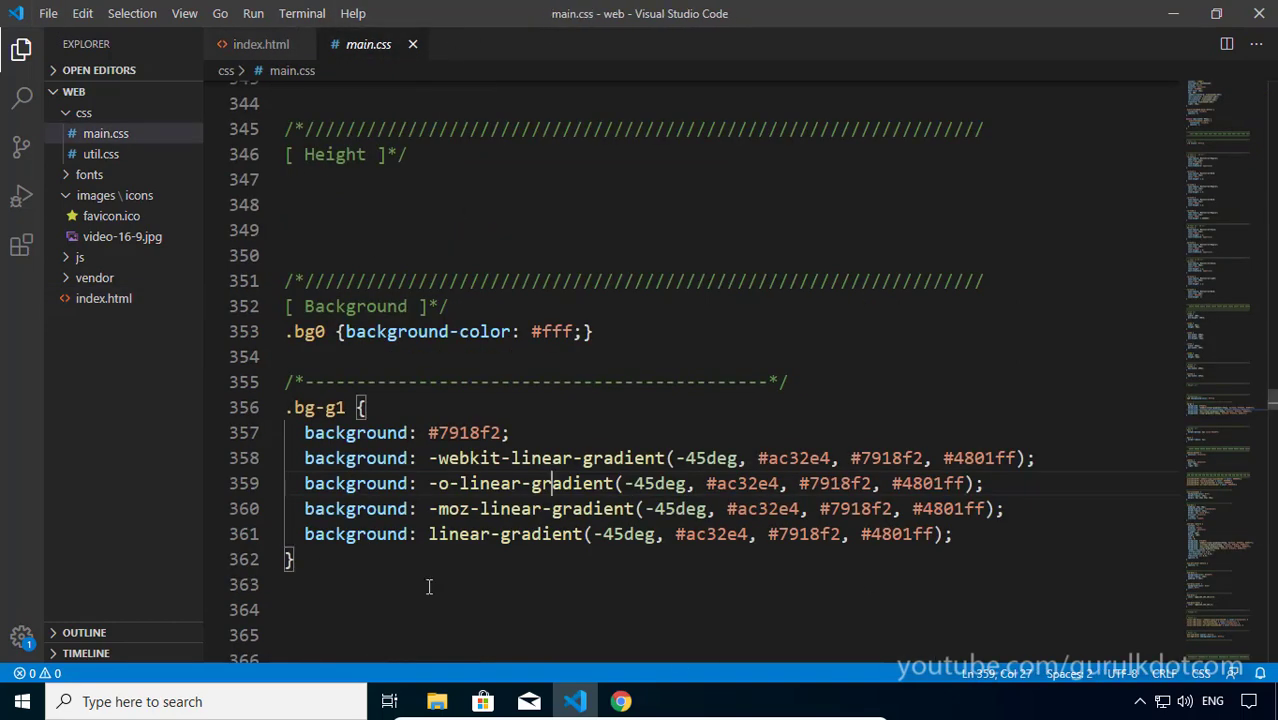
{"action": "left_click", "coordinate": [550, 483]}
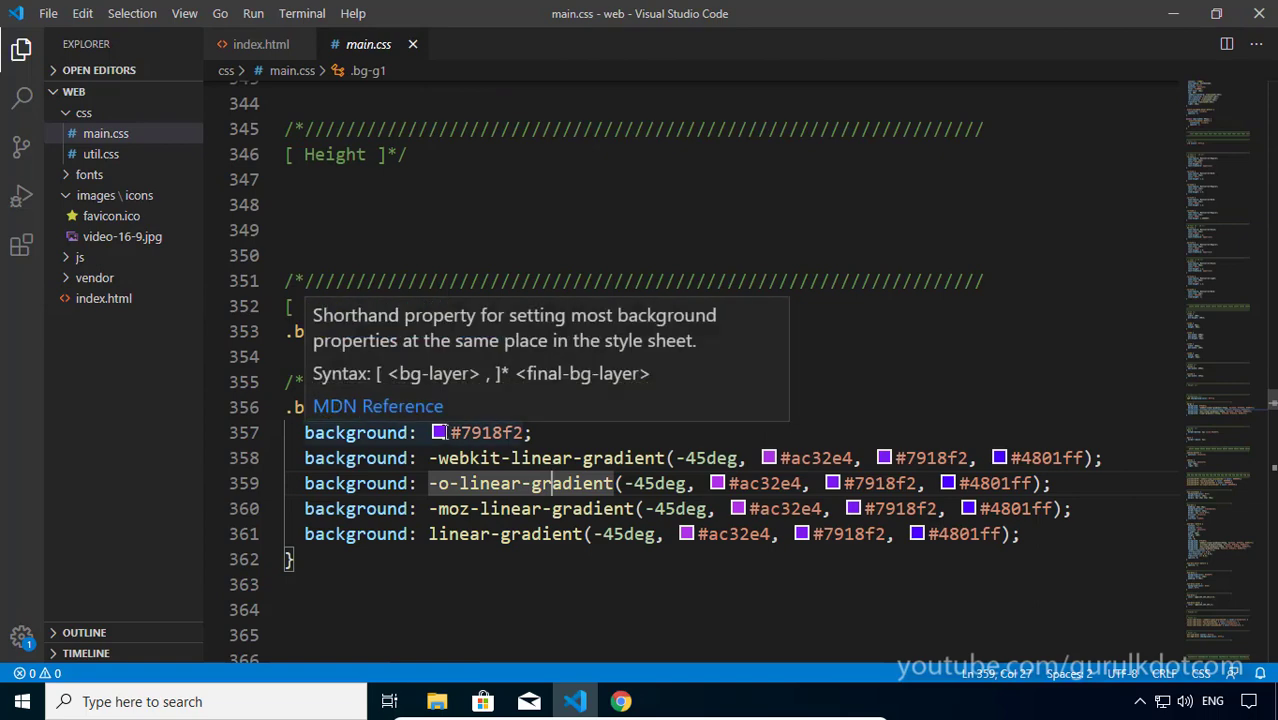
{"action": "left_click", "coordinate": [445, 433]}
{"action": "key", "text": "Right"}
{"action": "key", "text": "Right"}
{"action": "key", "text": "Right"}
{"action": "key", "text": "Right"}
{"action": "key", "text": "Right"}
{"action": "key", "text": "Right"}
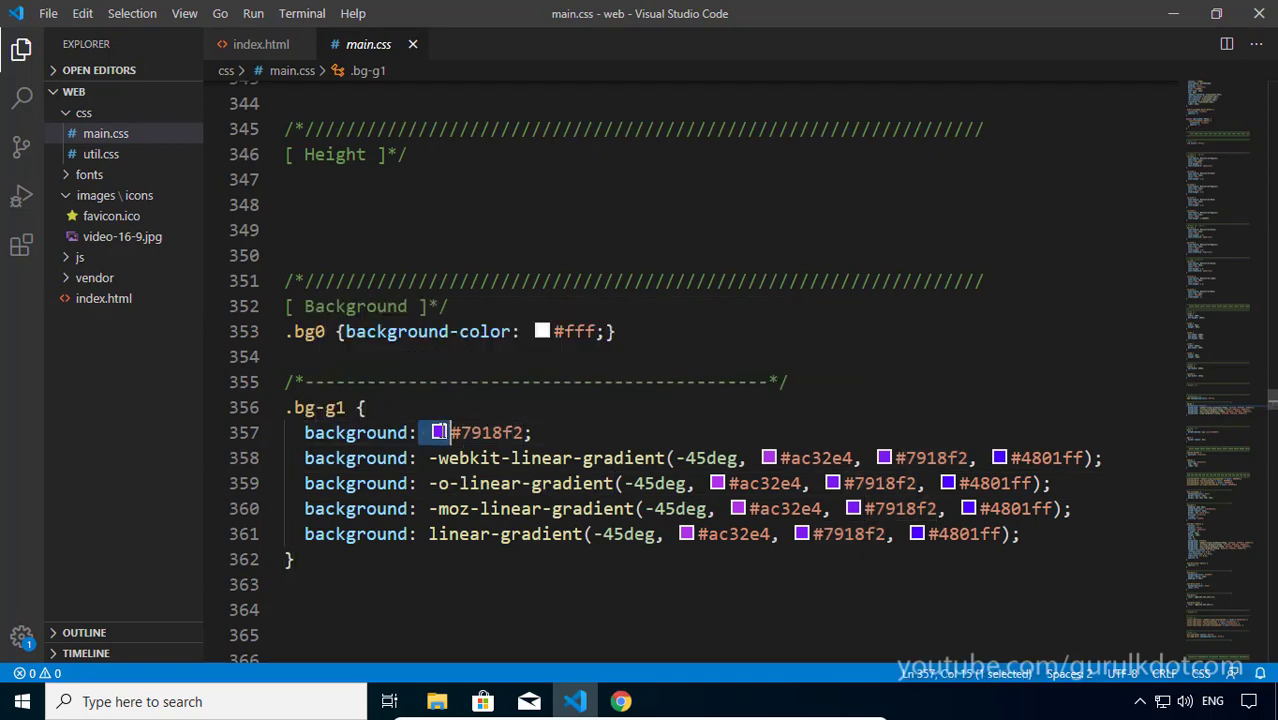
{"action": "key", "text": "Down"}
{"action": "key", "text": "Down"}
{"action": "key", "text": "Down"}
{"action": "key", "text": "Down"}
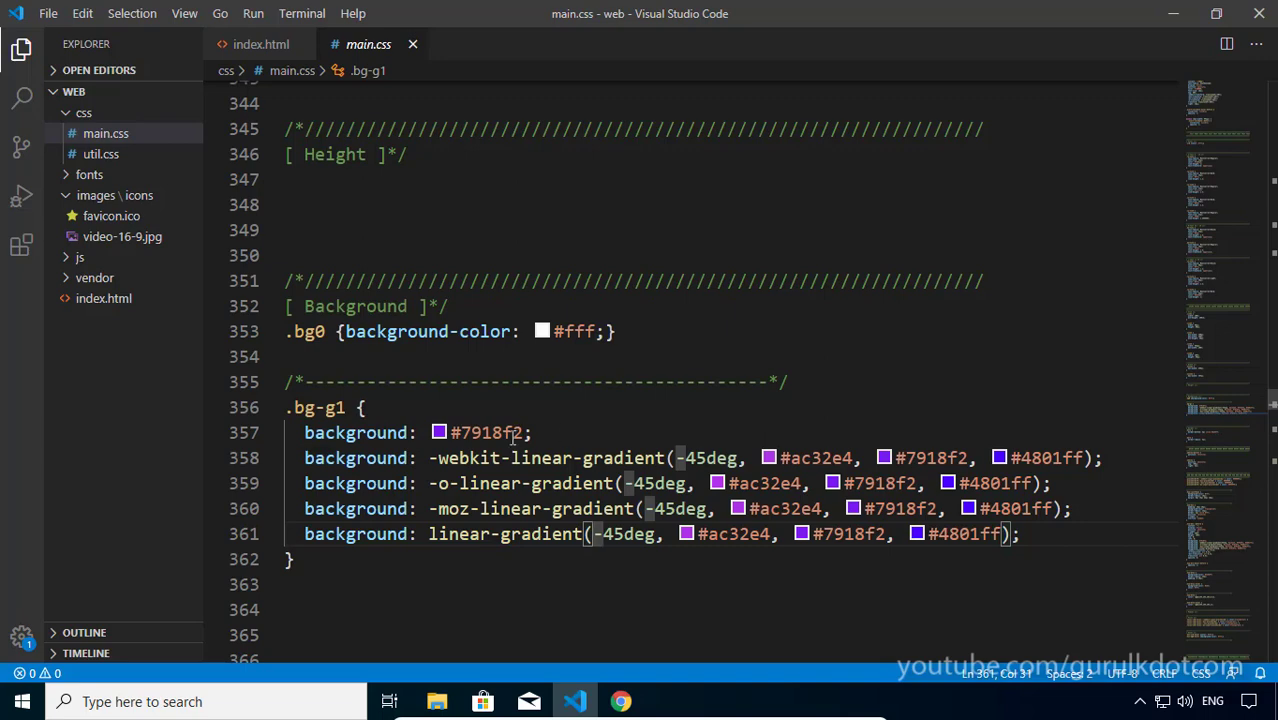
{"action": "mouse_move", "coordinate": [512, 432]}
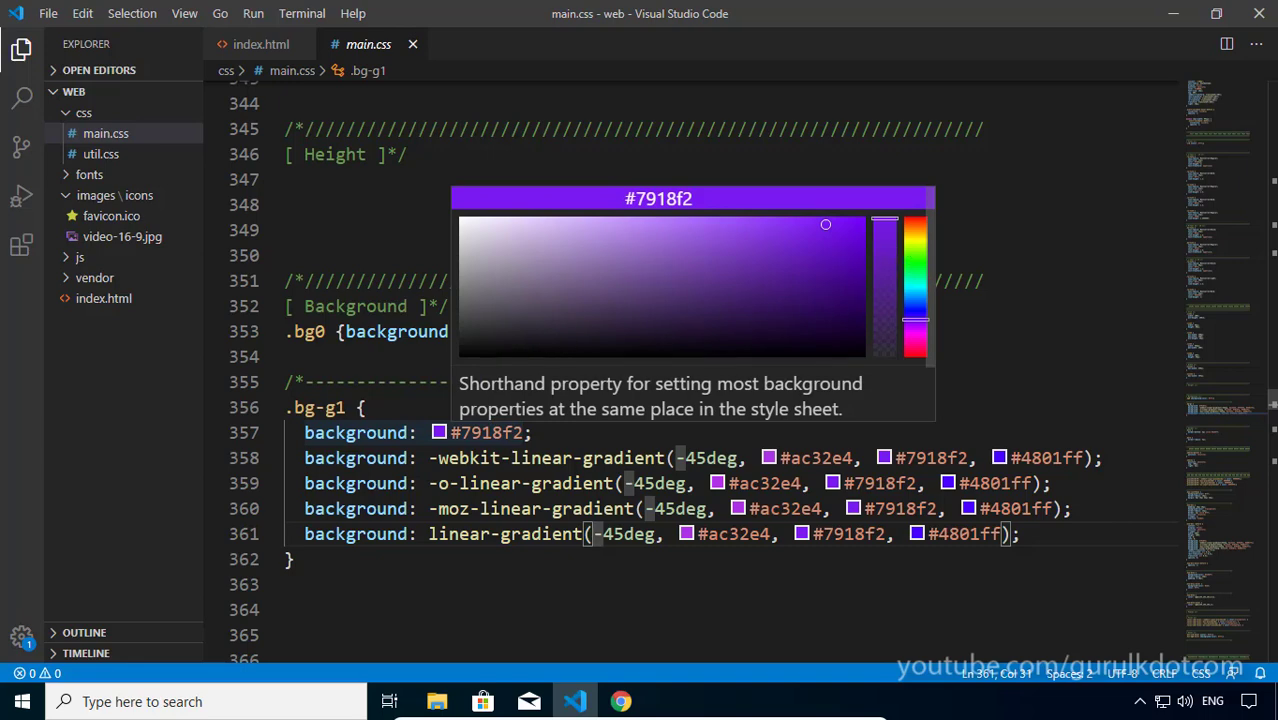
{"action": "left_click_drag", "start_coordinate": [913, 262], "coordinate": [913, 249]}
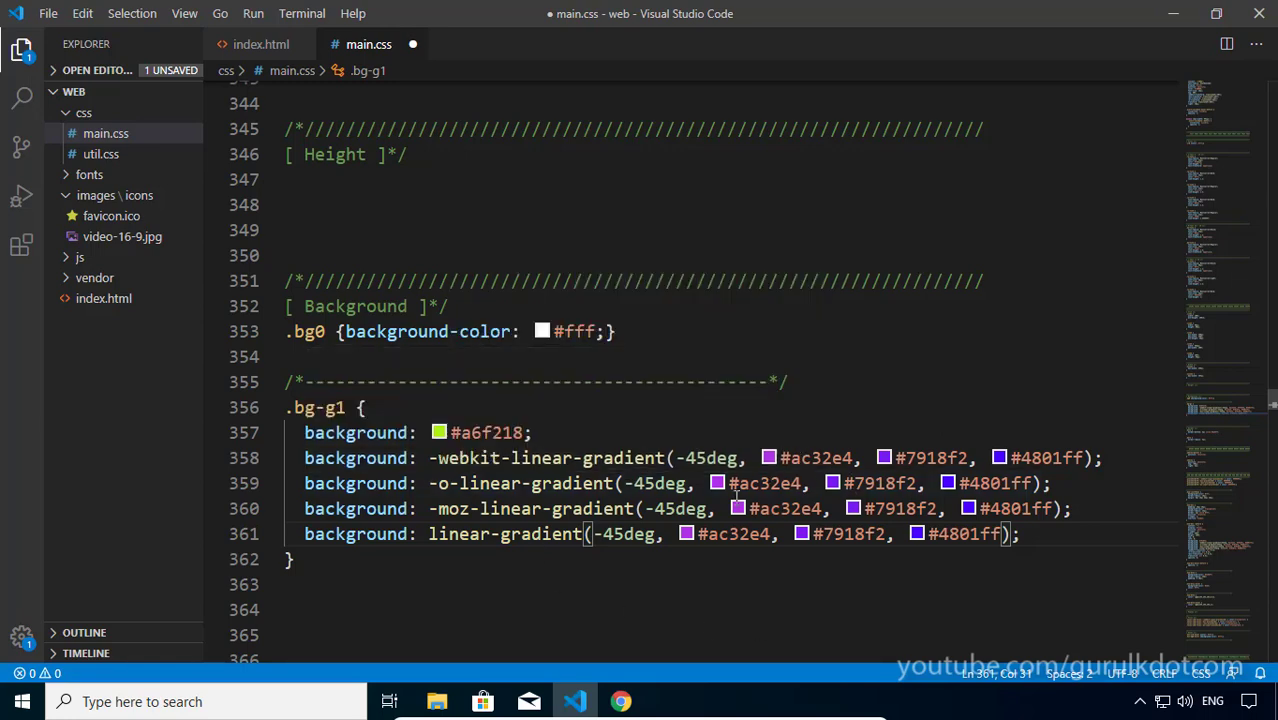
Replace #ac32e4 with the lime green #a6f218 as the first colour in all four .bg-g1 gradients
{"action": "left_click_drag", "start_coordinate": [523, 432], "coordinate": [450, 432]}
{"action": "key", "text": "ctrl+c"}
{"action": "mouse_move", "coordinate": [485, 432]}
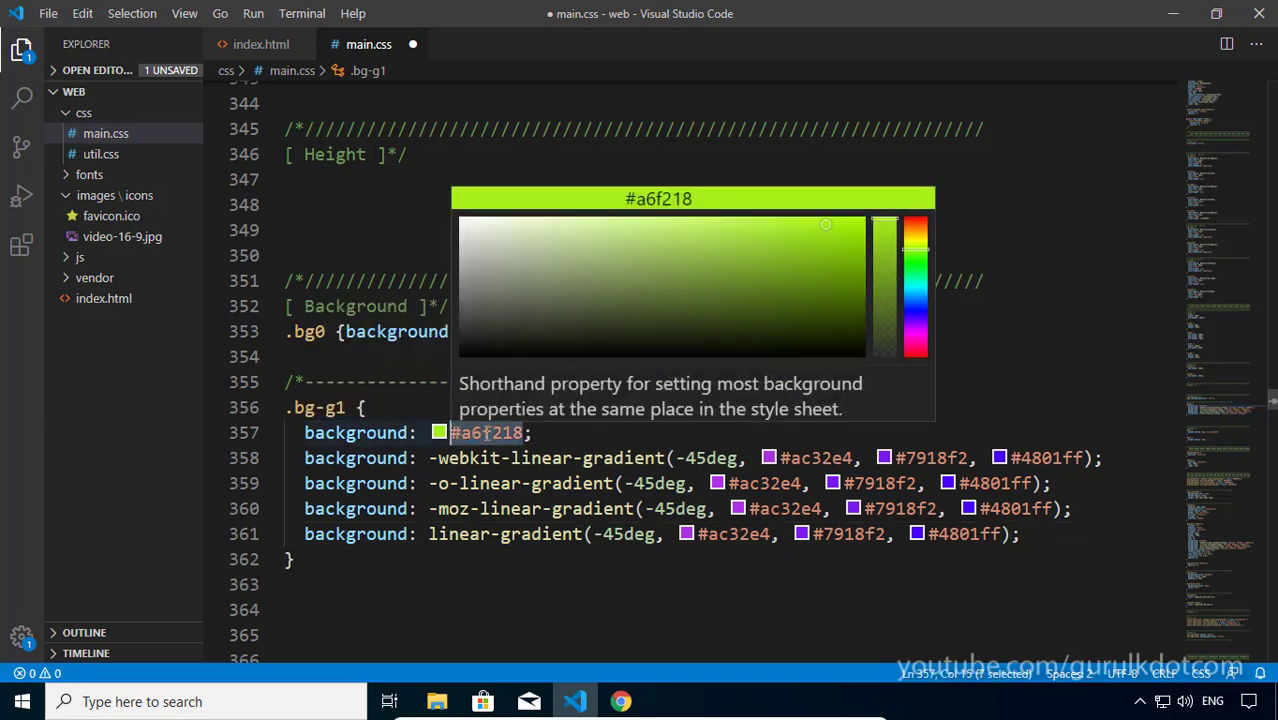
{"action": "left_click_drag", "start_coordinate": [853, 457], "coordinate": [781, 457]}
{"action": "key", "text": "ctrl+v"}
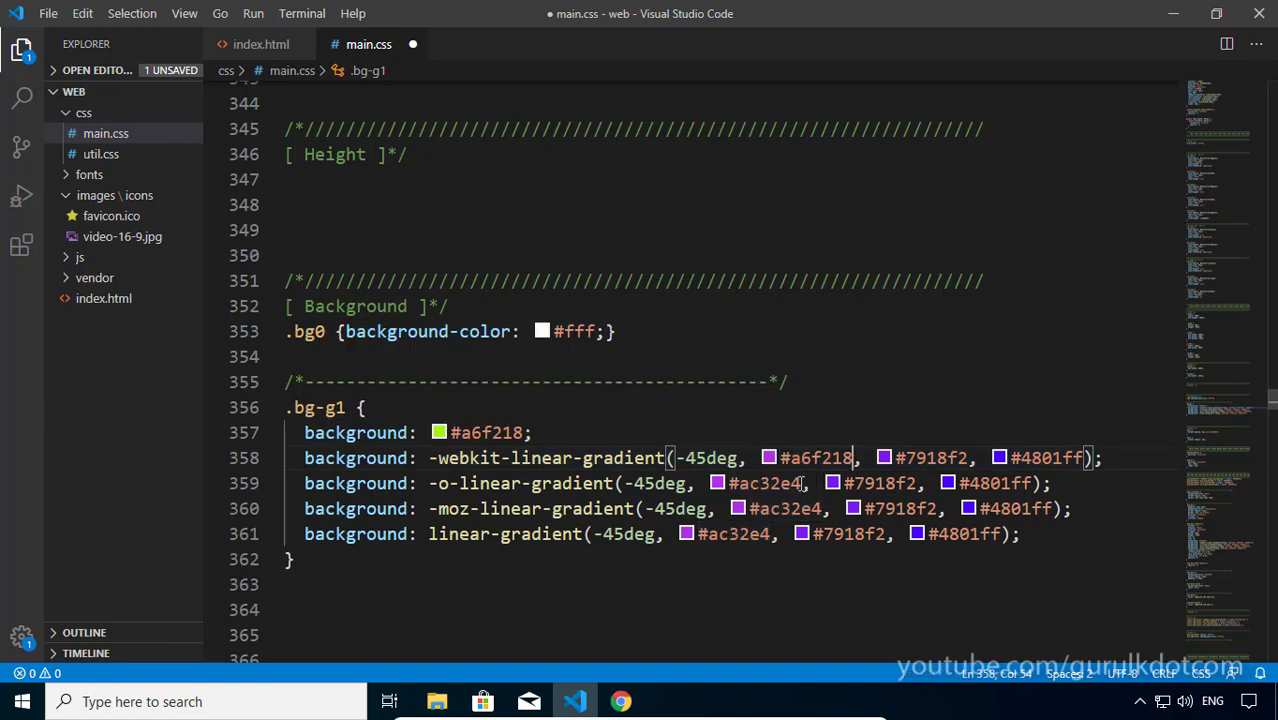
{"action": "double_click", "coordinate": [790, 483]}
{"action": "key", "text": "ctrl+d"}
{"action": "key", "text": "ctrl+d"}
{"action": "key", "text": "ctrl+v"}
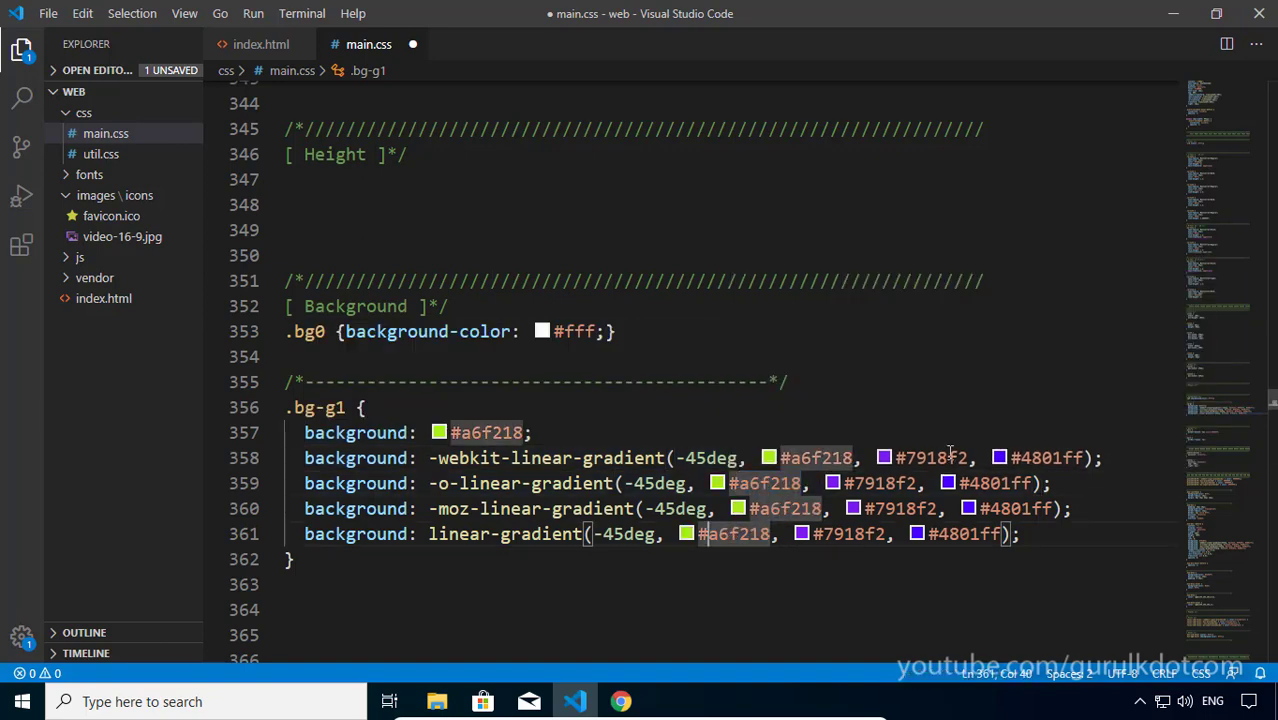
Change the second colour of the -webkit-linear-gradient in .bg-g1 to the green #56f218
{"action": "mouse_move", "coordinate": [935, 457]}
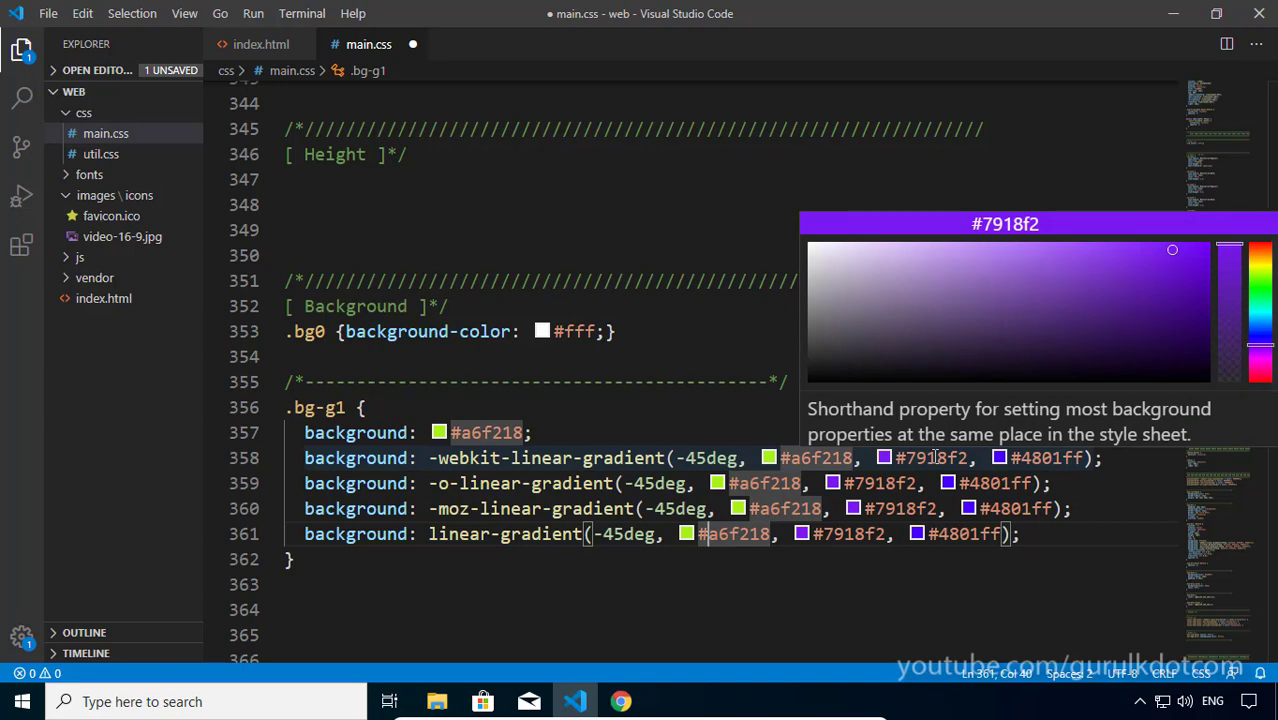
{"action": "double_click", "coordinate": [930, 457]}
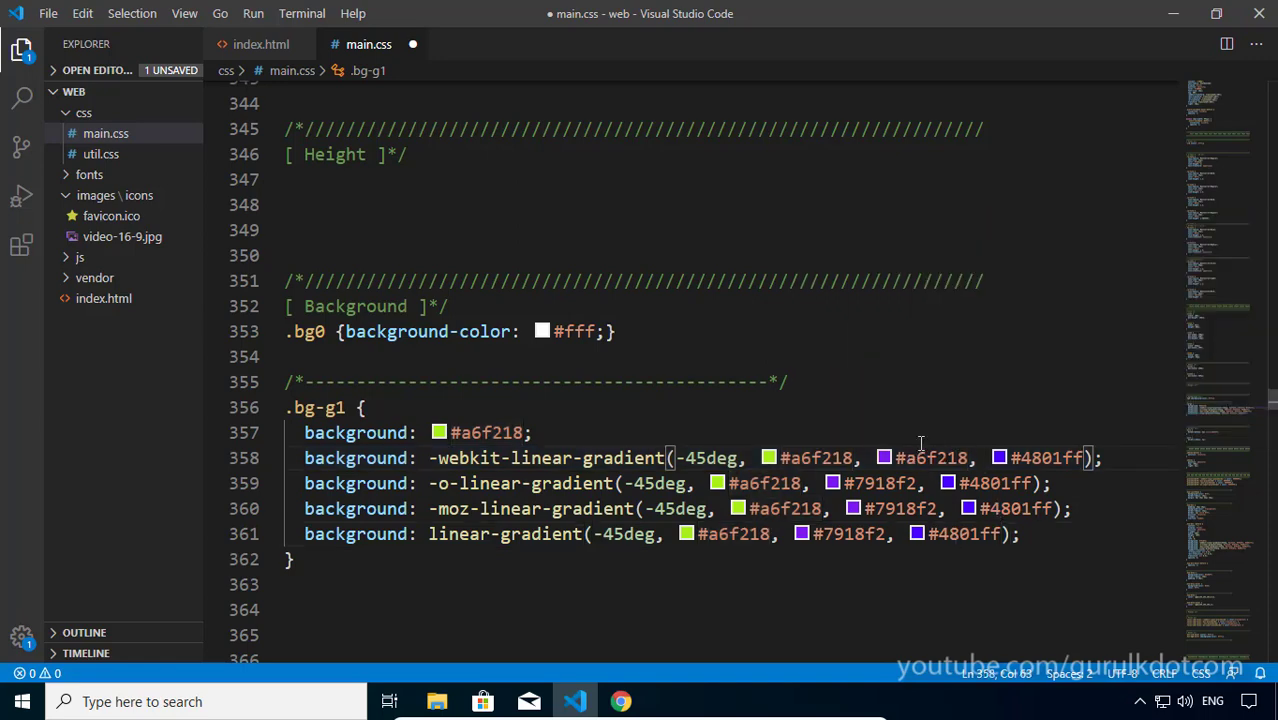
{"action": "type", "text": "a6f218"}
{"action": "mouse_move", "coordinate": [927, 458]}
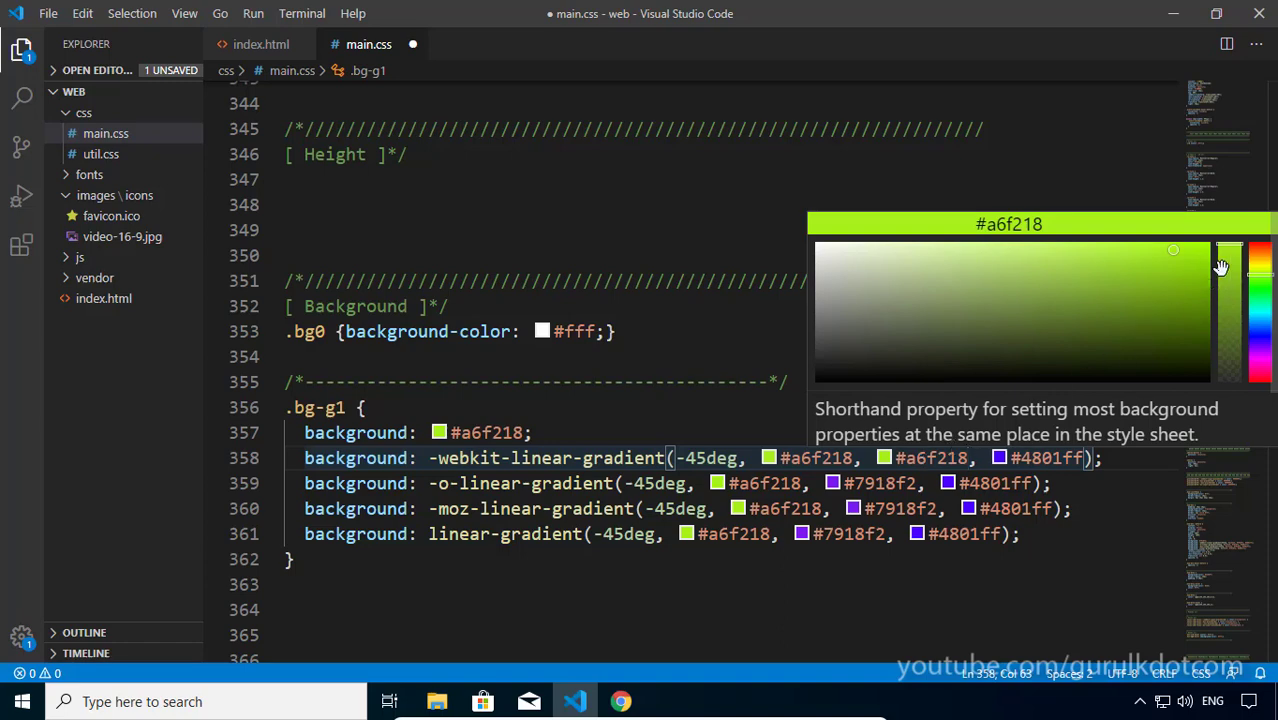
{"action": "left_click_drag", "start_coordinate": [1259, 274], "coordinate": [1259, 282]}
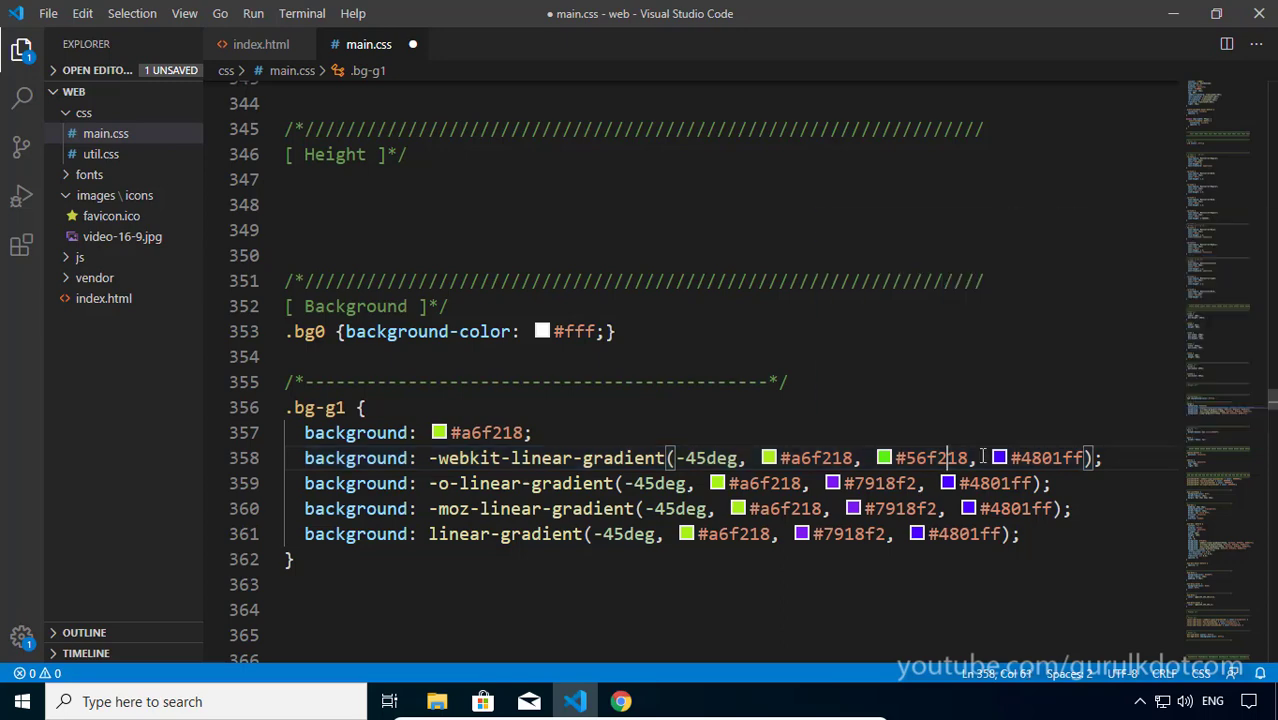
Apply #56f218 as the second colour in the -o-, -moz- and standard linear gradients of .bg-g1
{"action": "left_click_drag", "start_coordinate": [969, 457], "coordinate": [844, 483]}
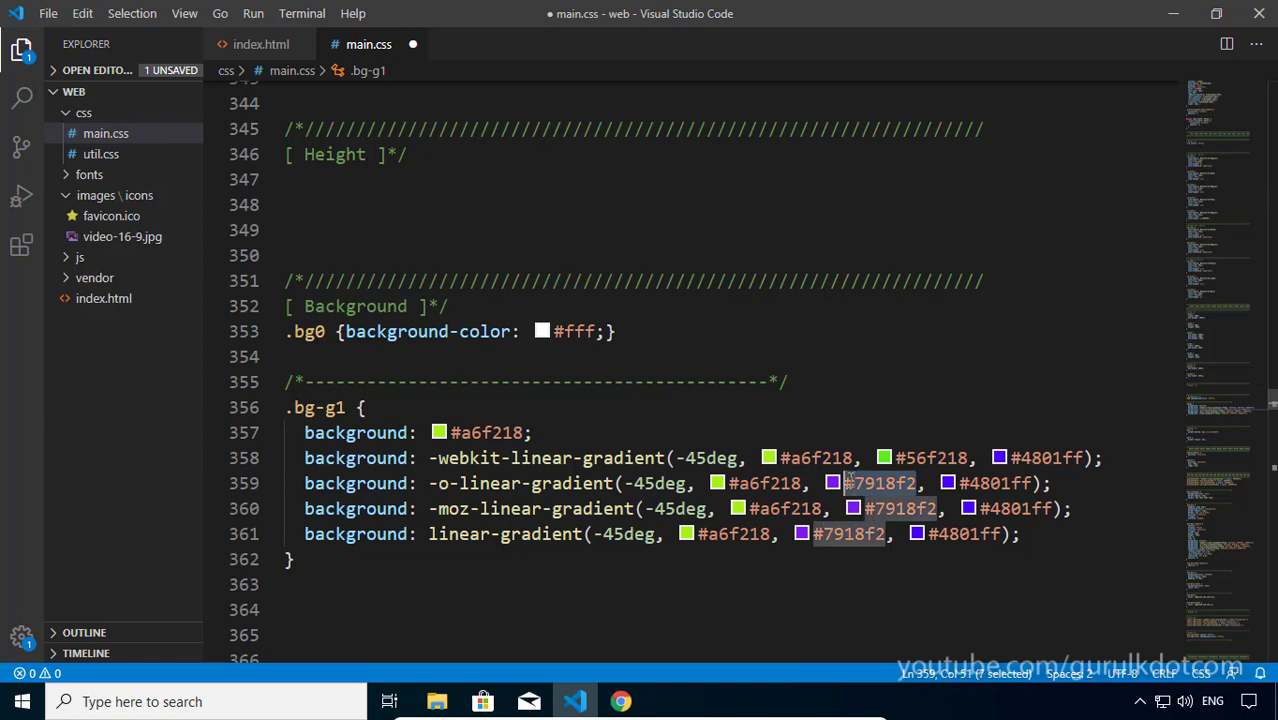
{"action": "type", "text": "#56f218"}
{"action": "double_click", "coordinate": [905, 508]}
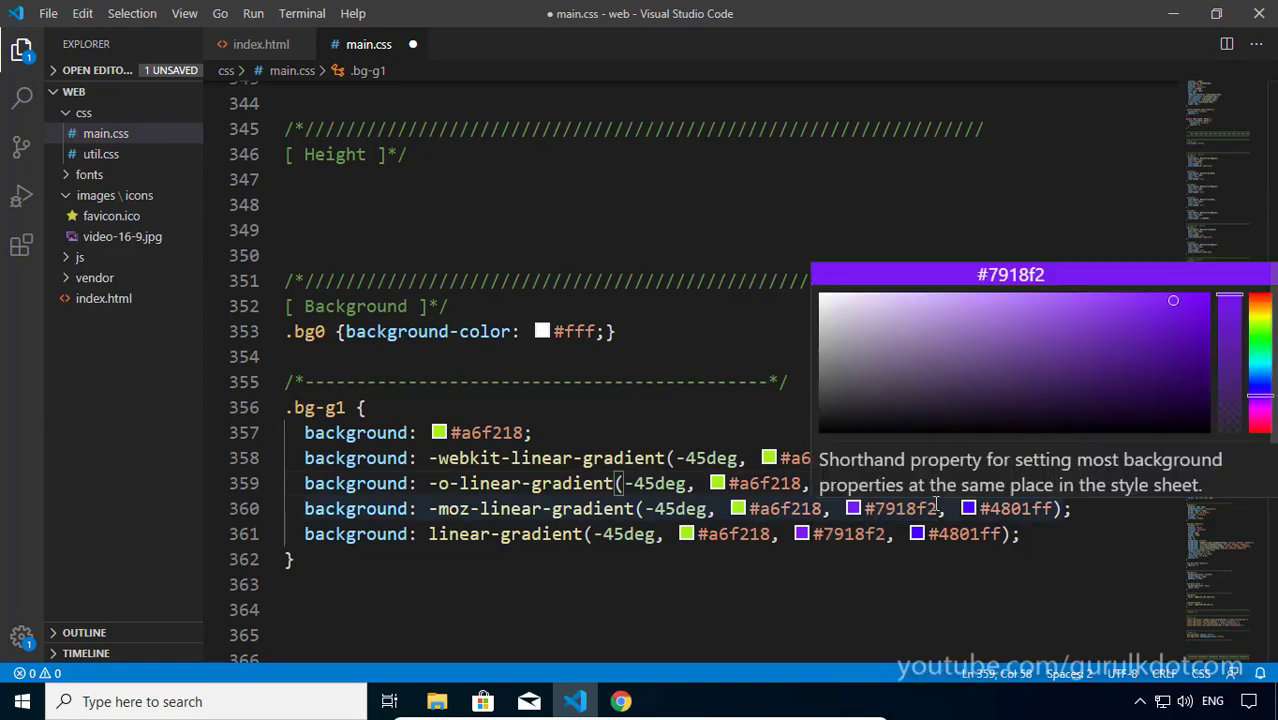
{"action": "left_click_drag", "start_coordinate": [884, 534], "coordinate": [821, 534]}
{"action": "type", "text": "#56f218"}
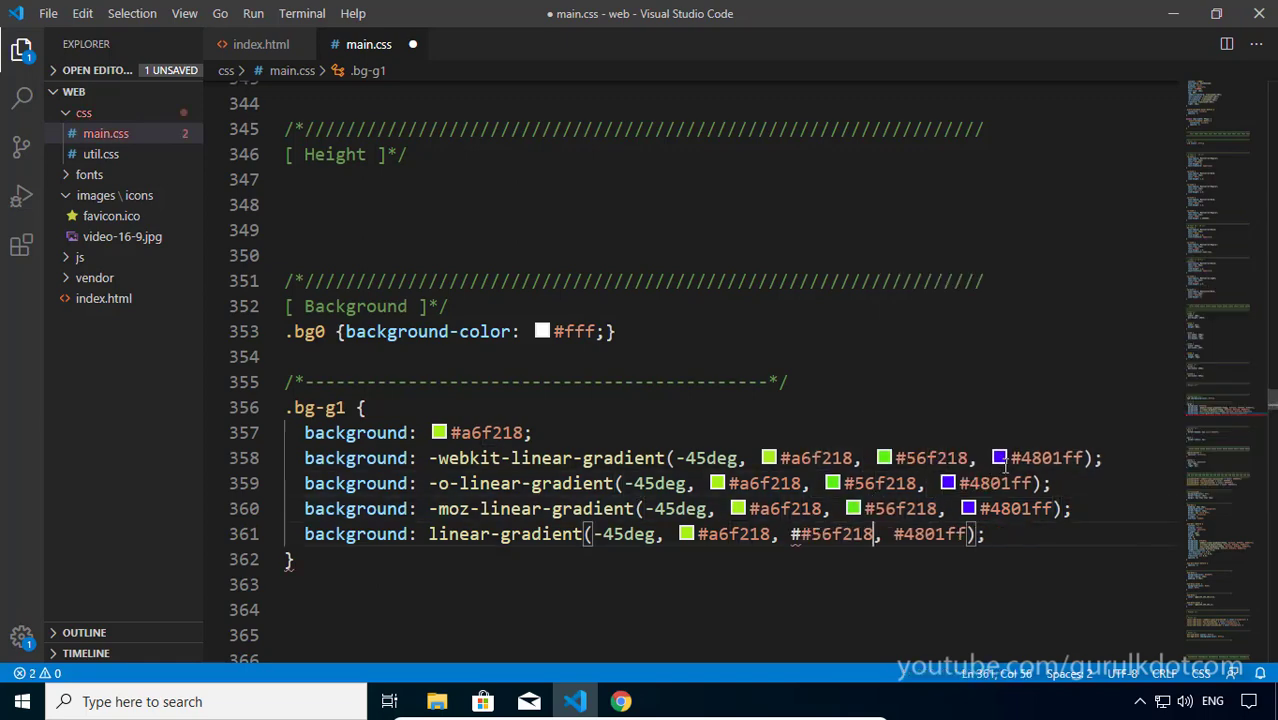
Change the third colour of the -webkit-linear-gradient to the yellow-green #cef32b and copy that colour code
{"action": "left_click_drag", "start_coordinate": [1084, 457], "coordinate": [1005, 457]}
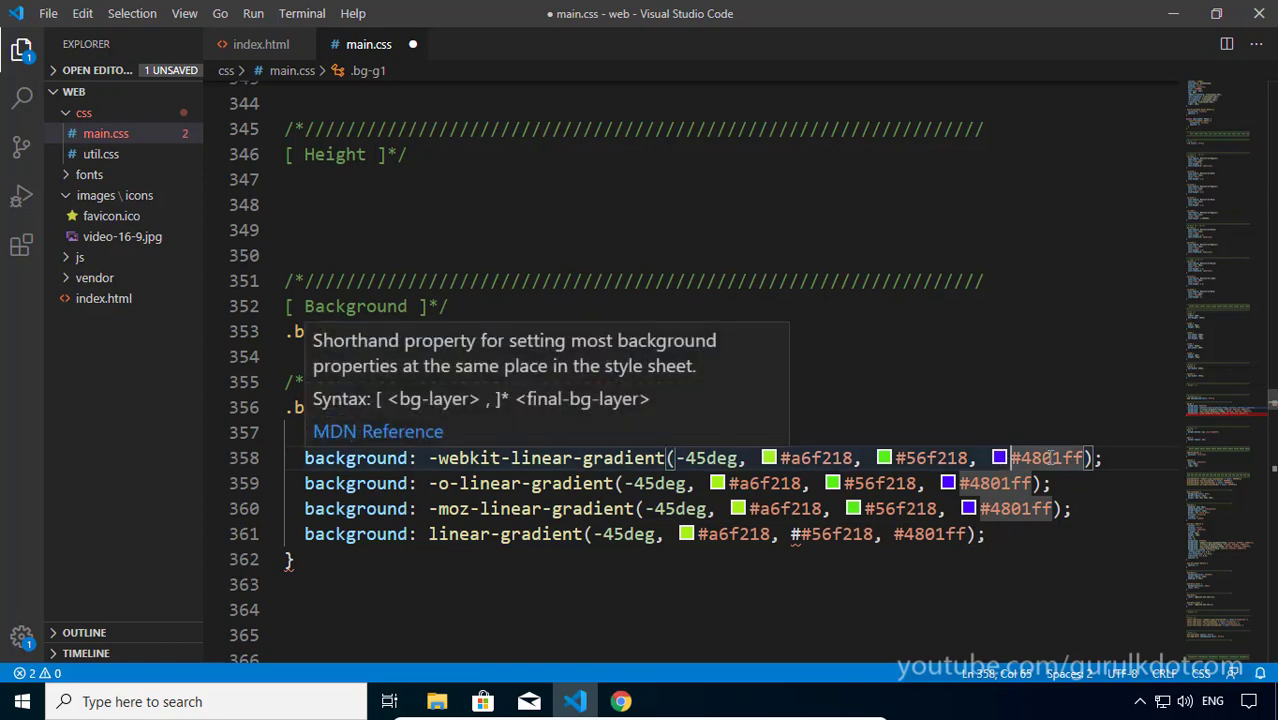
{"action": "left_click", "coordinate": [1260, 270]}
{"action": "left_click", "coordinate": [1143, 249]}
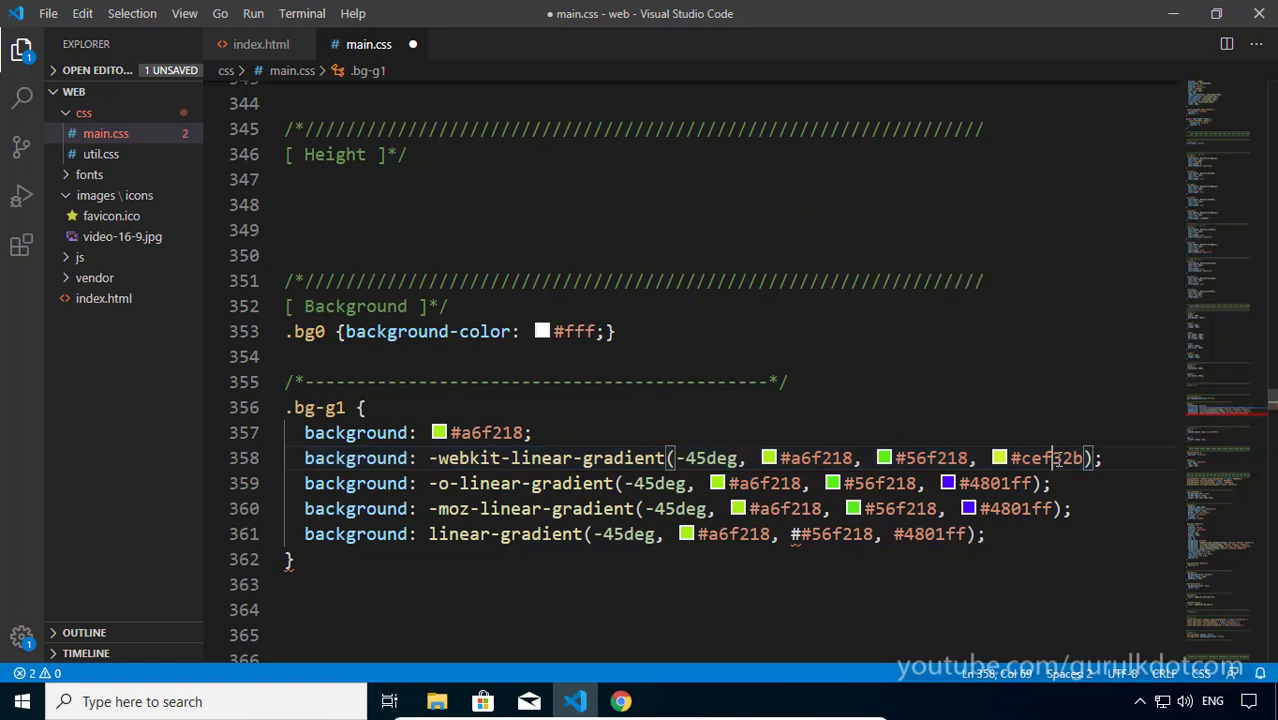
{"action": "left_click_drag", "start_coordinate": [1082, 457], "coordinate": [1012, 457]}
{"action": "key", "text": "ctrl+c"}
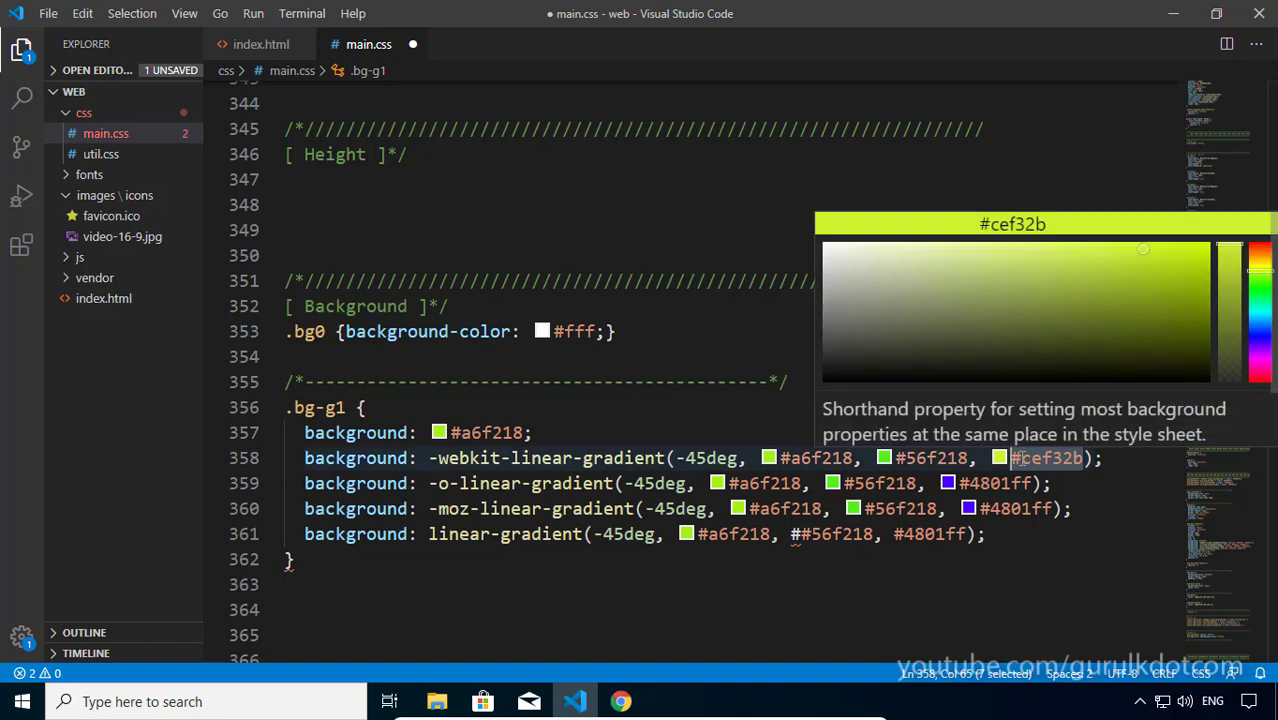
Replace #4801ff with #cef32b as the third colour in the -o-, -moz- and standard linear gradients
{"action": "left_click_drag", "start_coordinate": [1032, 483], "coordinate": [961, 483]}
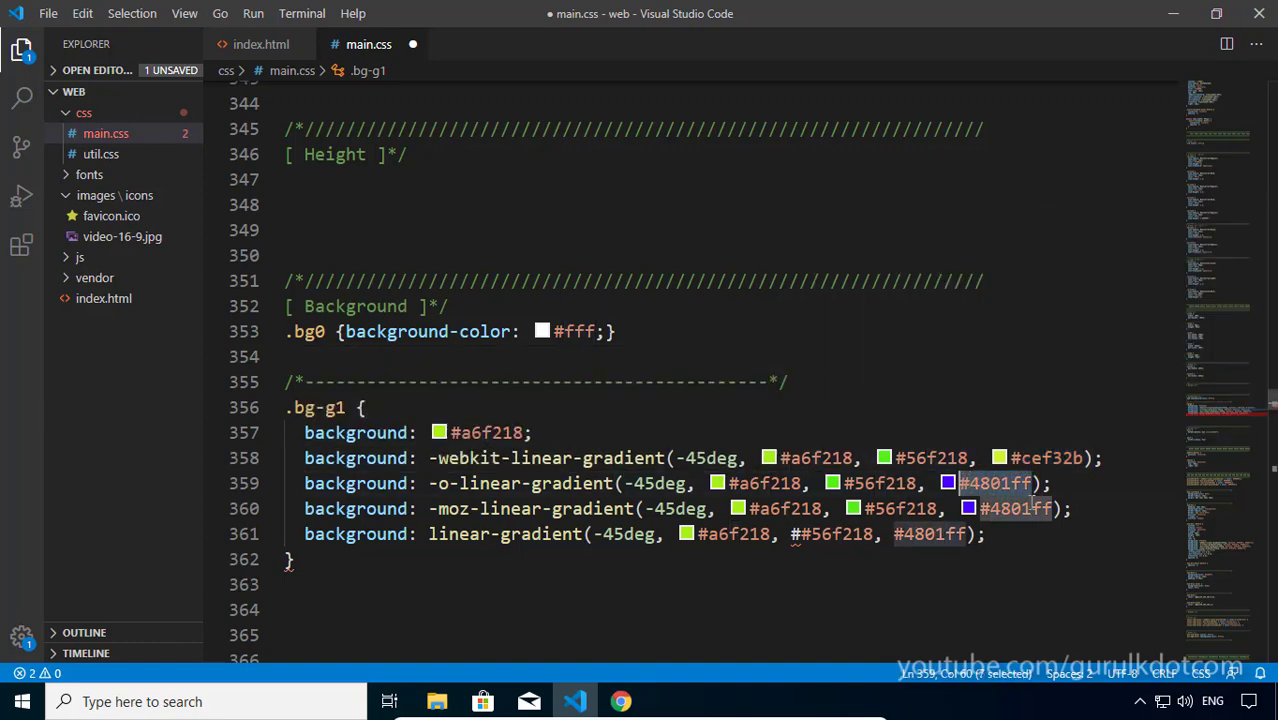
{"action": "key", "text": "ctrl+v"}
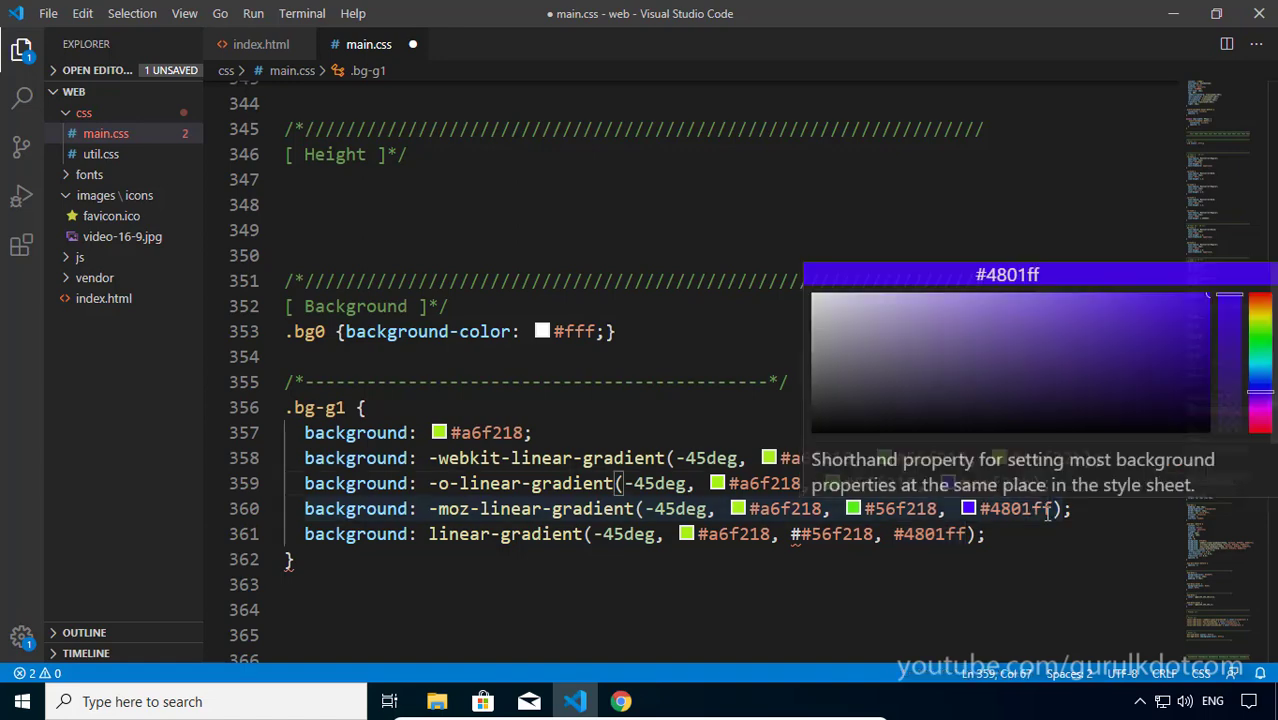
{"action": "left_click_drag", "start_coordinate": [1052, 509], "coordinate": [988, 508]}
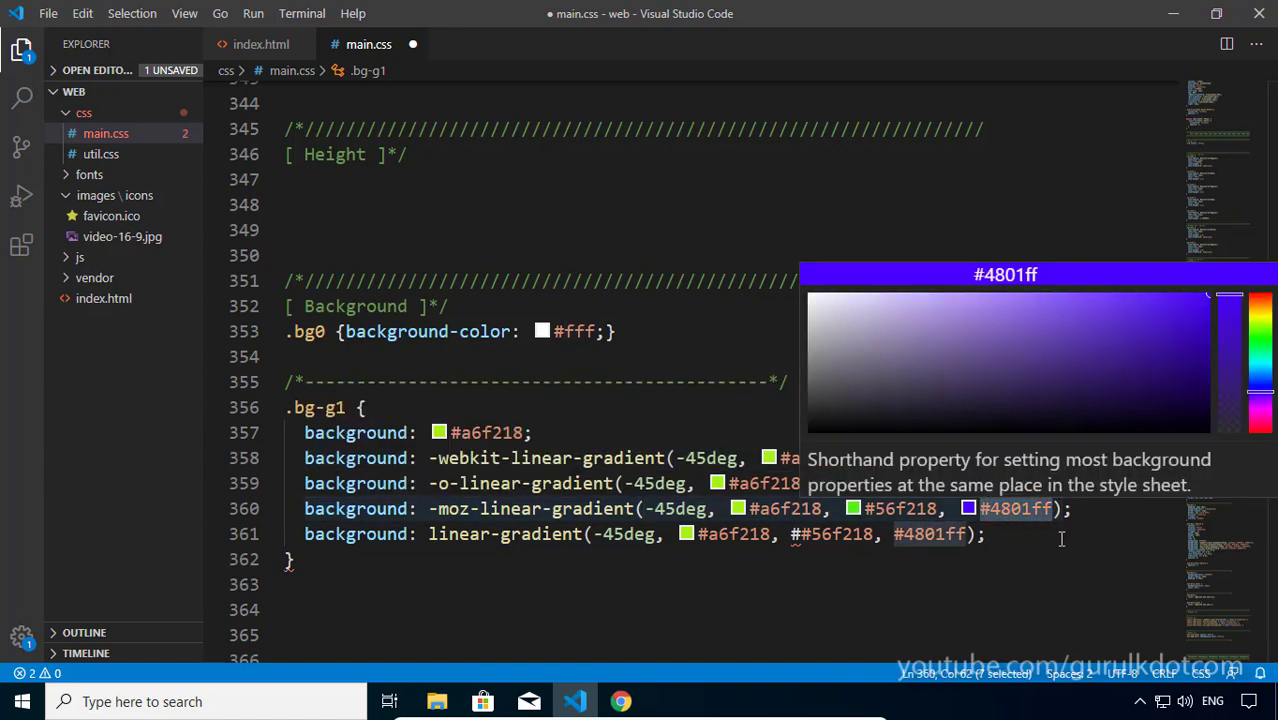
{"action": "type", "text": "cef32b"}
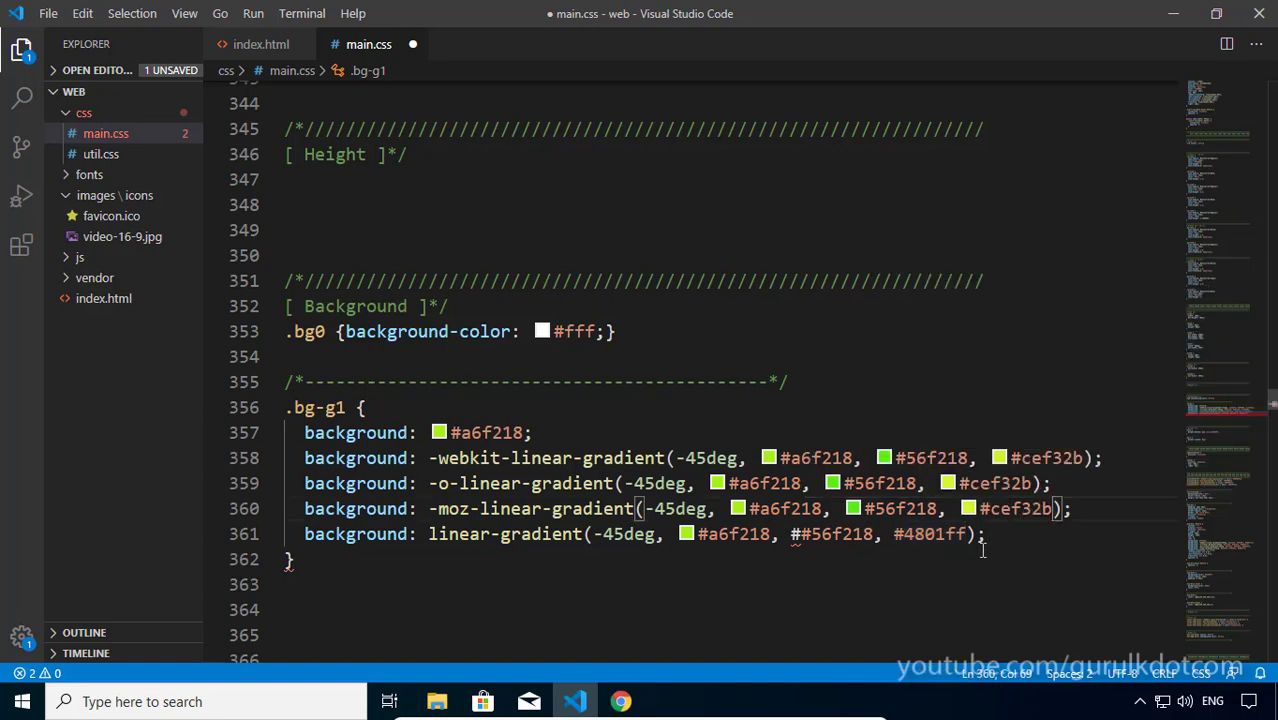
{"action": "left_click_drag", "start_coordinate": [970, 534], "coordinate": [893, 534]}
{"action": "key", "text": "ctrl+v"}
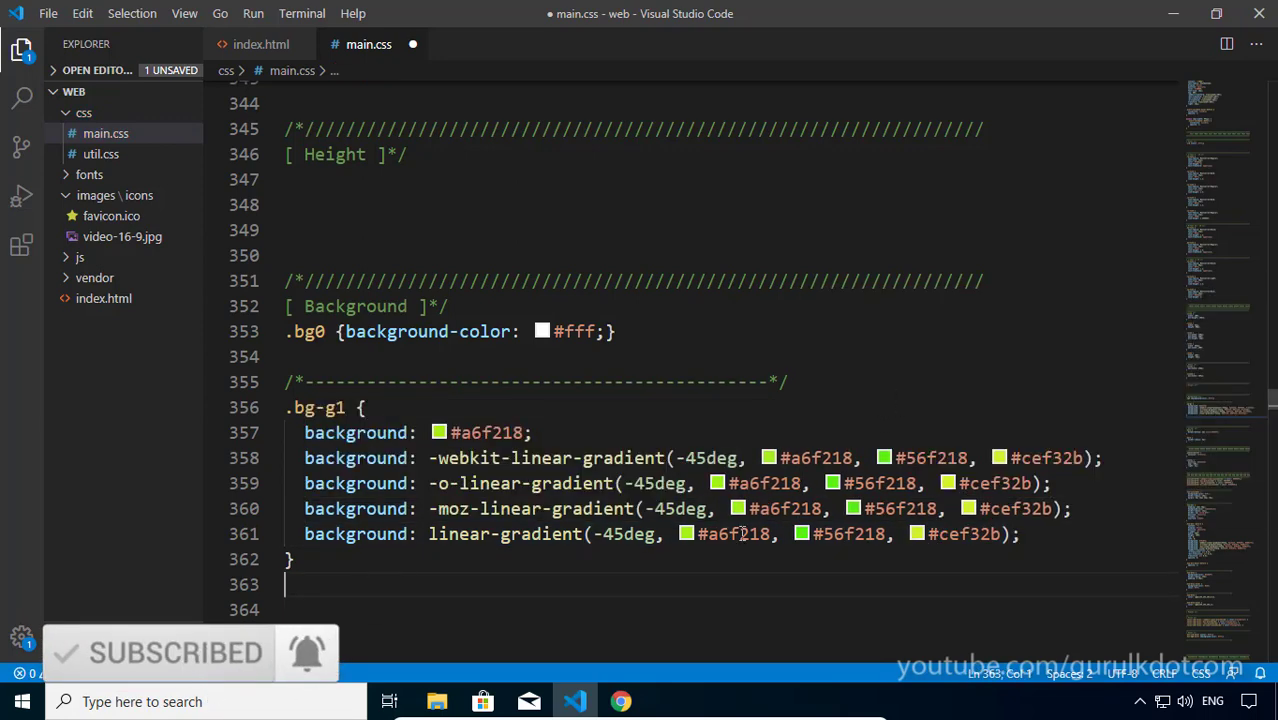
Save the .bg-g1 gradient changes in main.css
{"action": "left_click", "coordinate": [541, 509]}
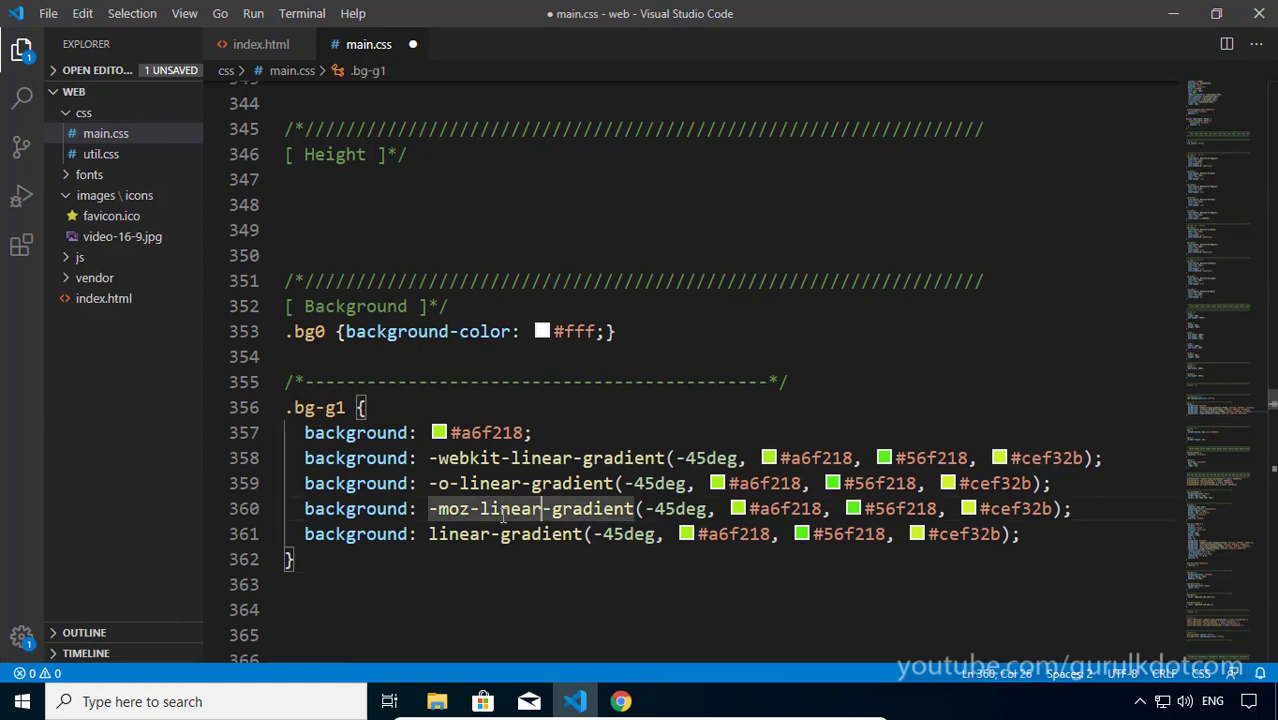
{"action": "left_click", "coordinate": [48, 13]}
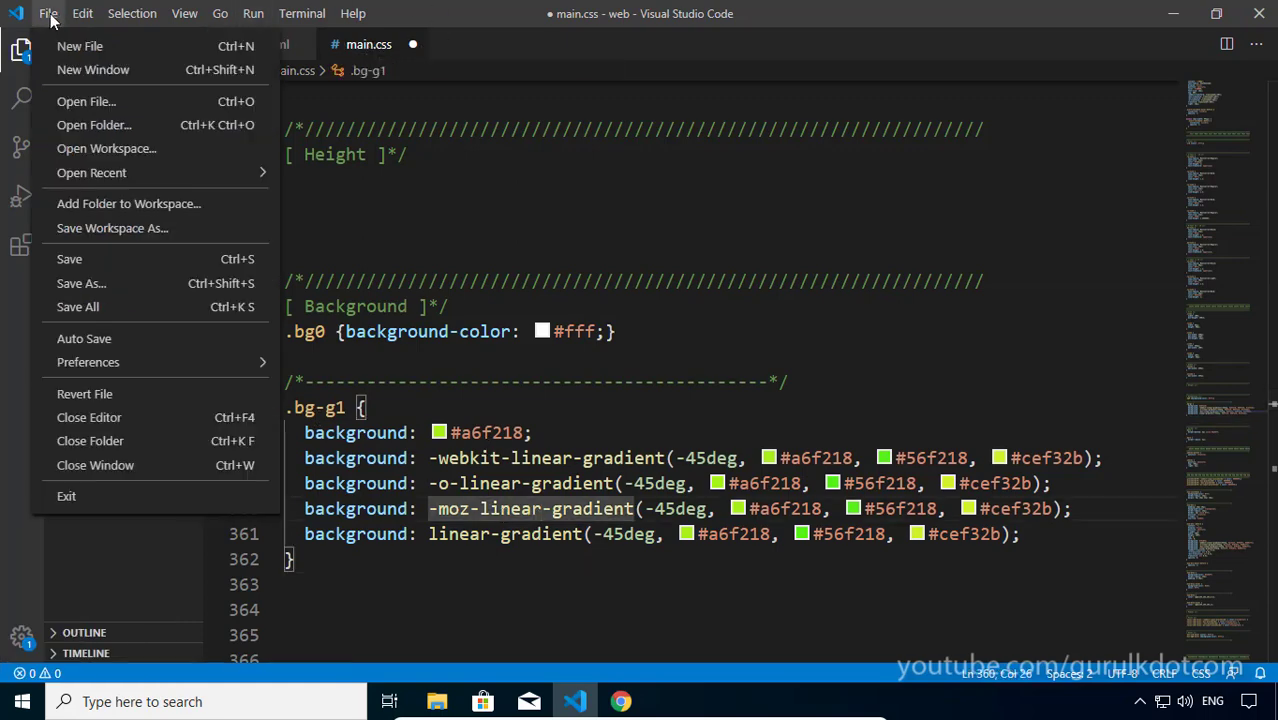
{"action": "left_click", "coordinate": [80, 260]}
Open index.html from the web folder in Chrome, compare it with the live piyawara.me page, and close the preview
{"action": "left_click", "coordinate": [255, 44]}
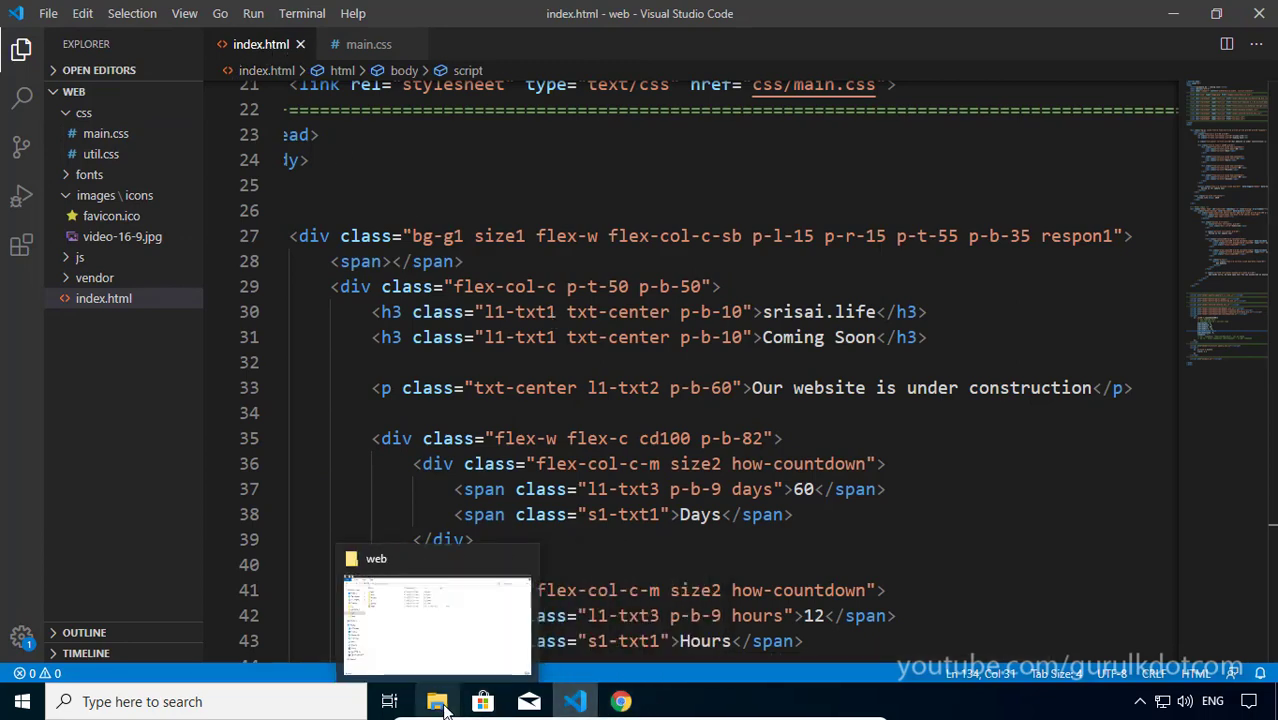
{"action": "left_click", "coordinate": [410, 597]}
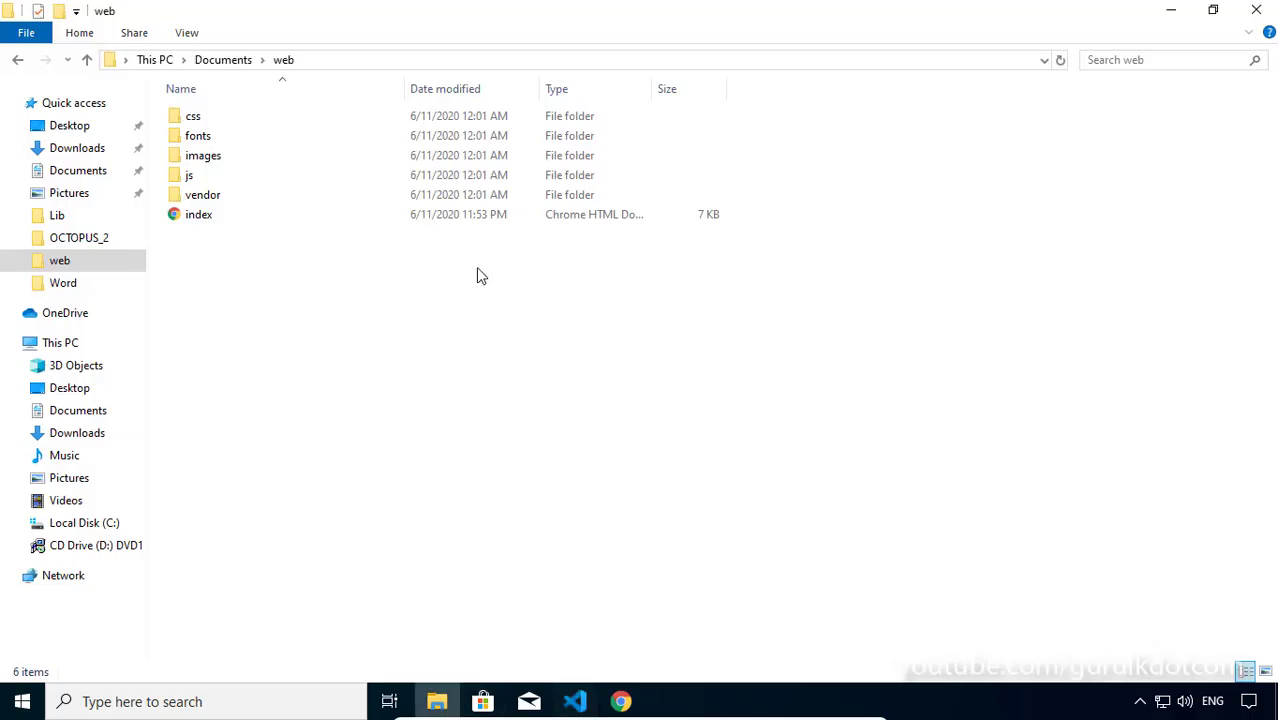
{"action": "double_click", "coordinate": [197, 224]}
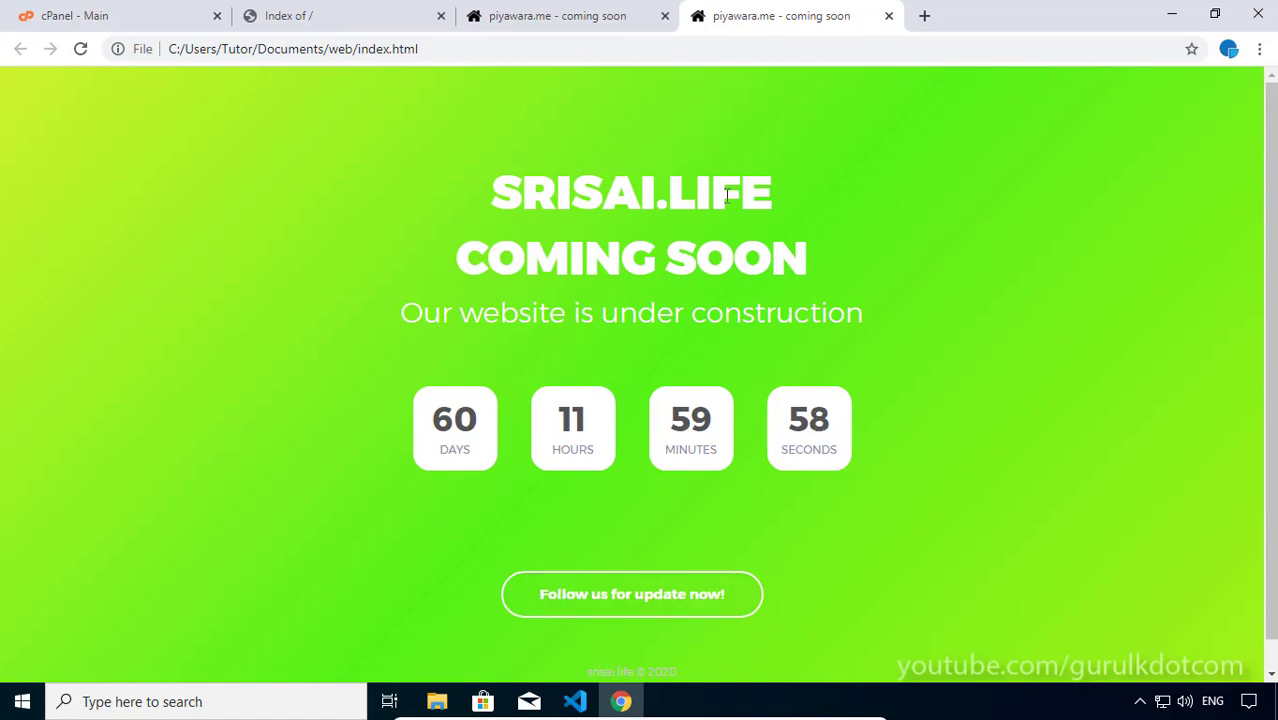
{"action": "scroll", "coordinate": [1201, 334], "scroll_direction": "down", "scroll_amount": 1}
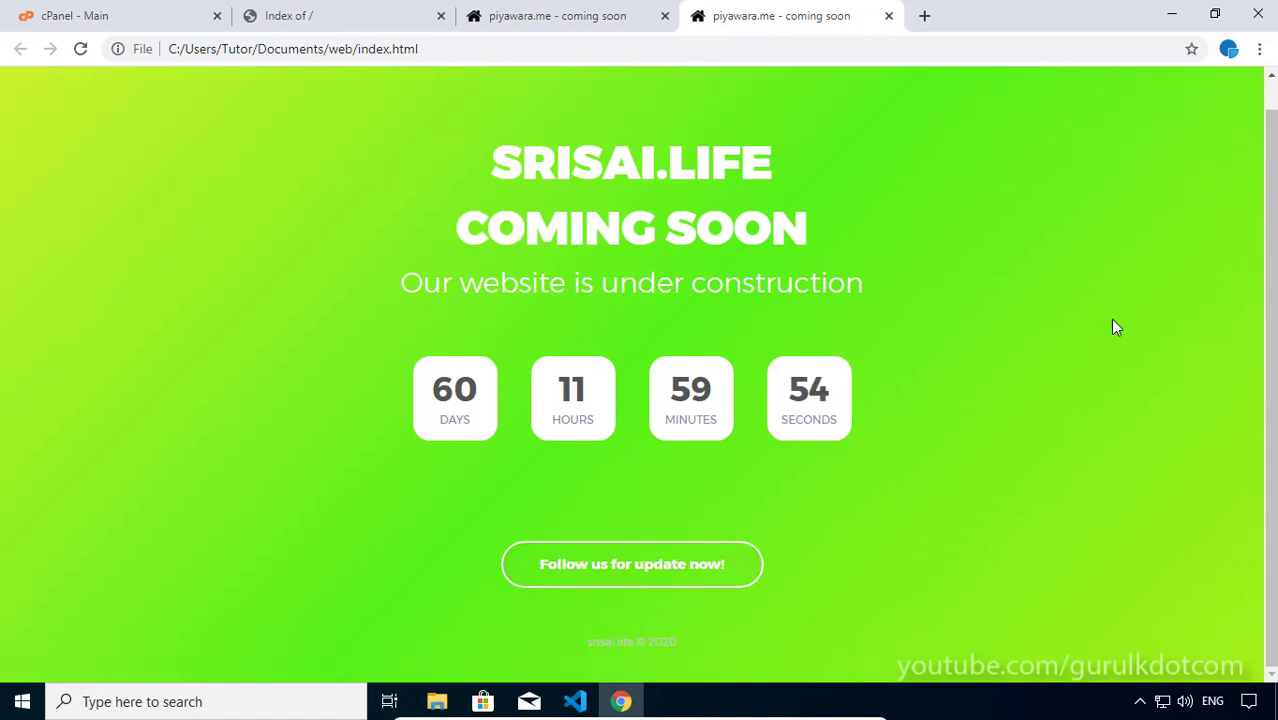
{"action": "scroll", "coordinate": [1112, 322], "scroll_direction": "up", "scroll_amount": 1}
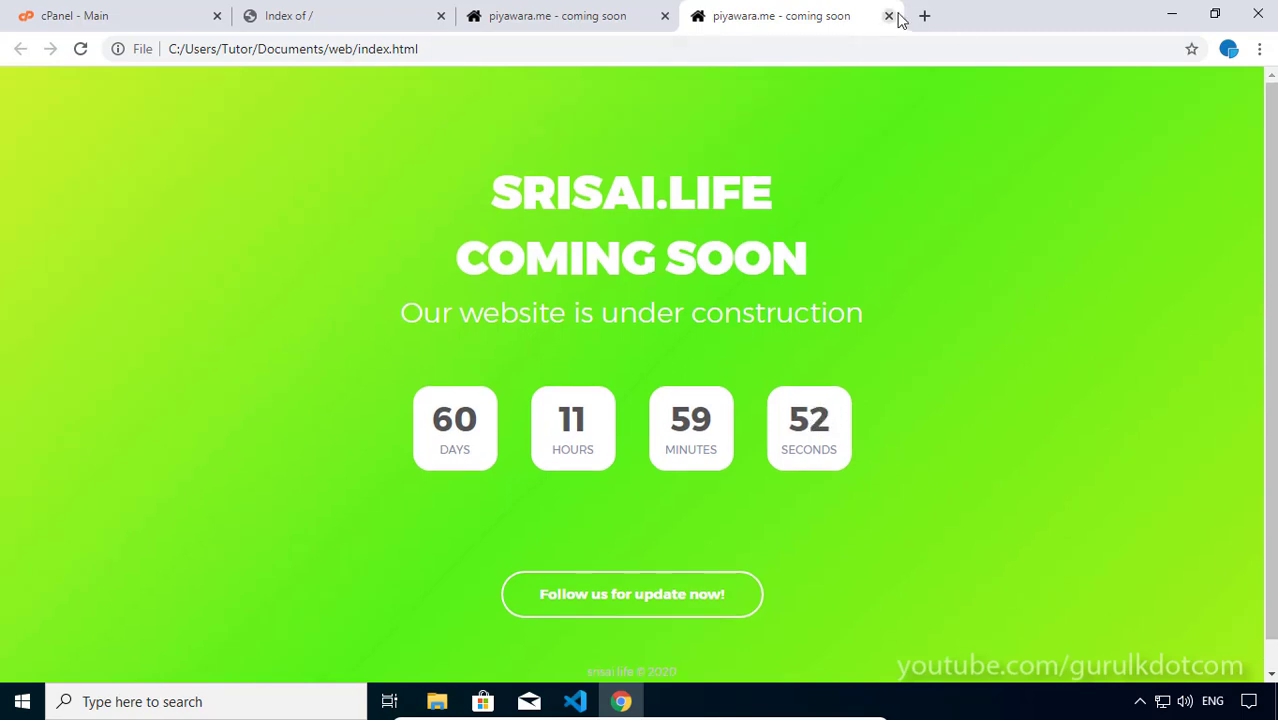
{"action": "left_click", "coordinate": [560, 18]}
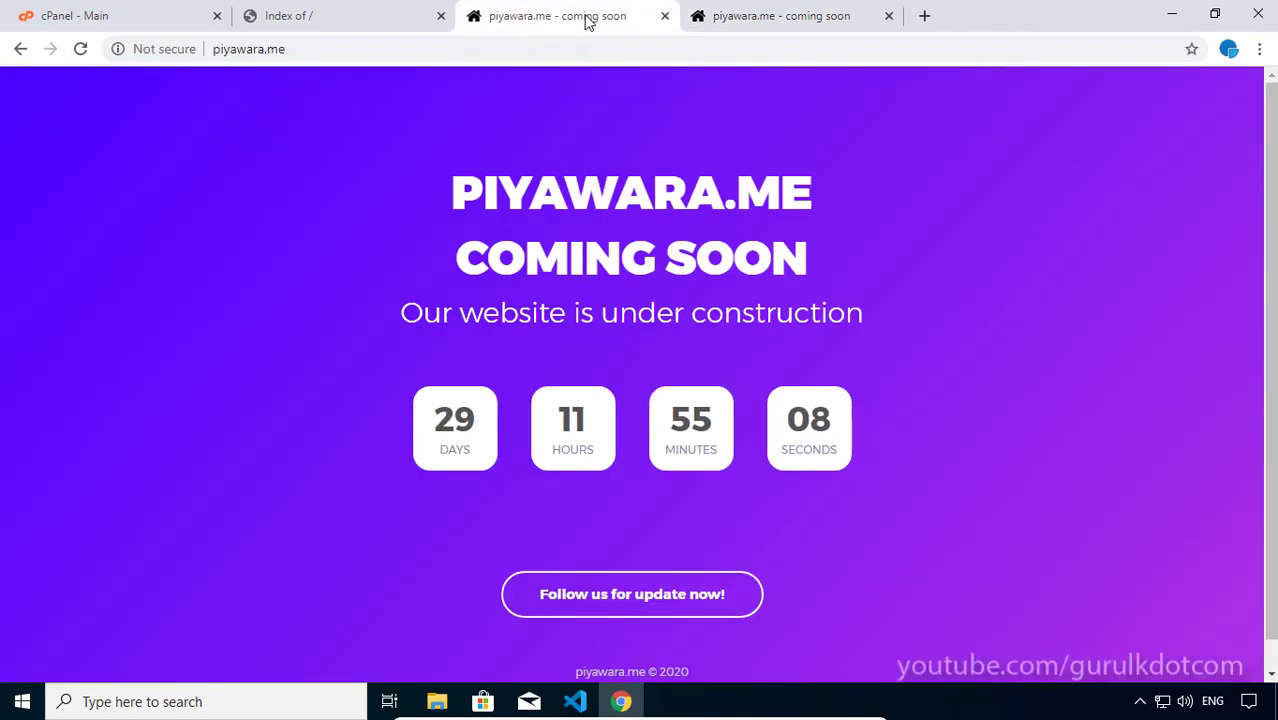
{"action": "left_click", "coordinate": [764, 17]}
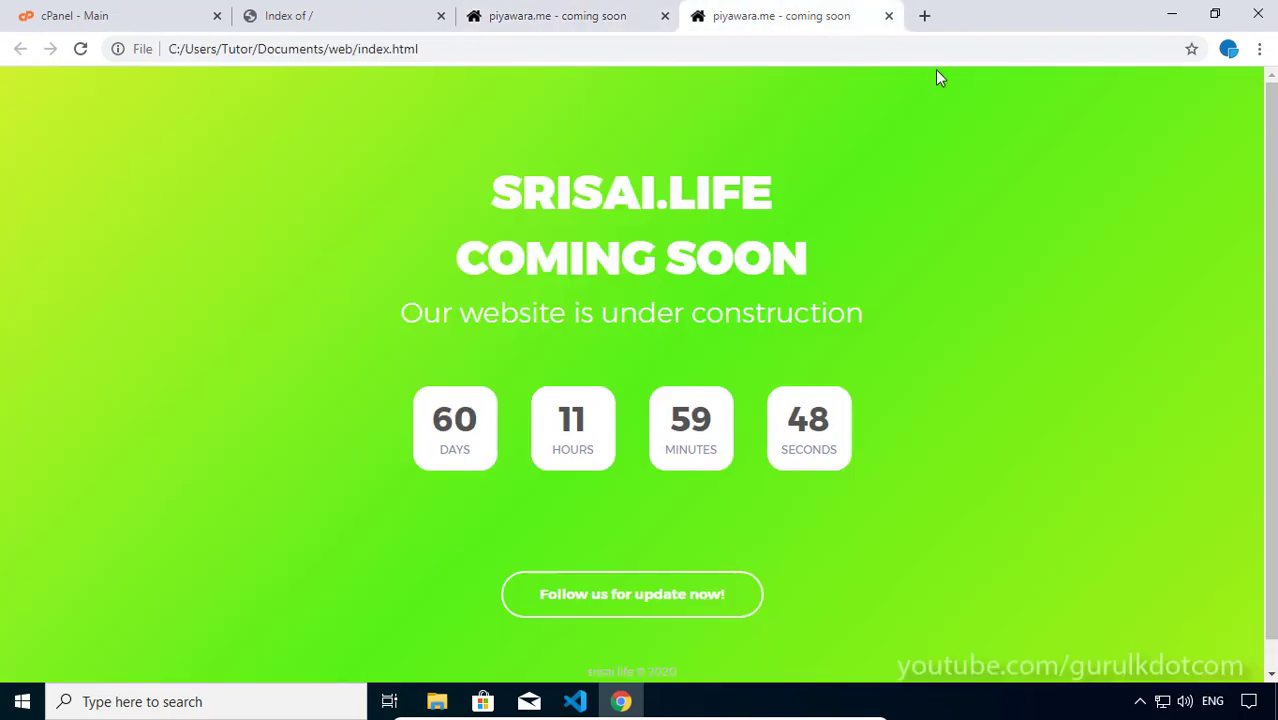
{"action": "left_click", "coordinate": [889, 16]}
Back in Visual Studio Code, replace piyawara.me with srisai.life in the page title of index.html and save the file
{"action": "key", "text": "alt+Tab"}
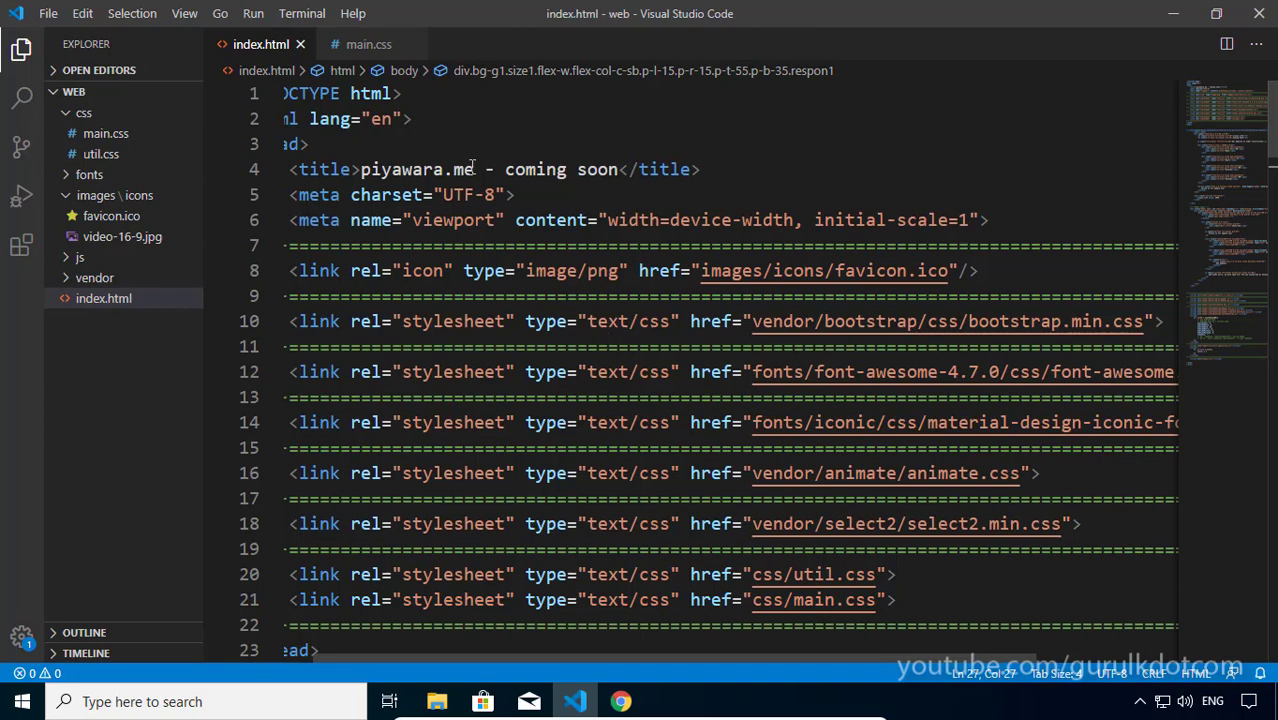
{"action": "left_click_drag", "start_coordinate": [475, 170], "coordinate": [360, 170]}
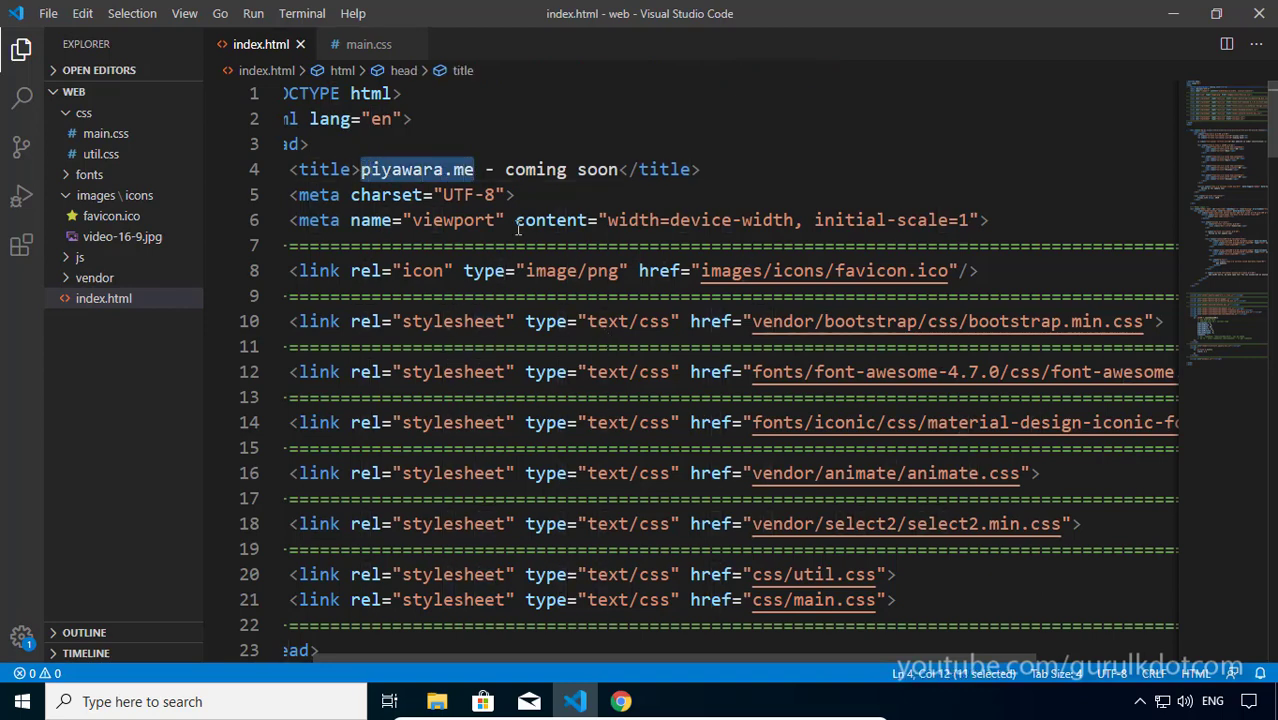
{"action": "type", "text": "srisai.life"}
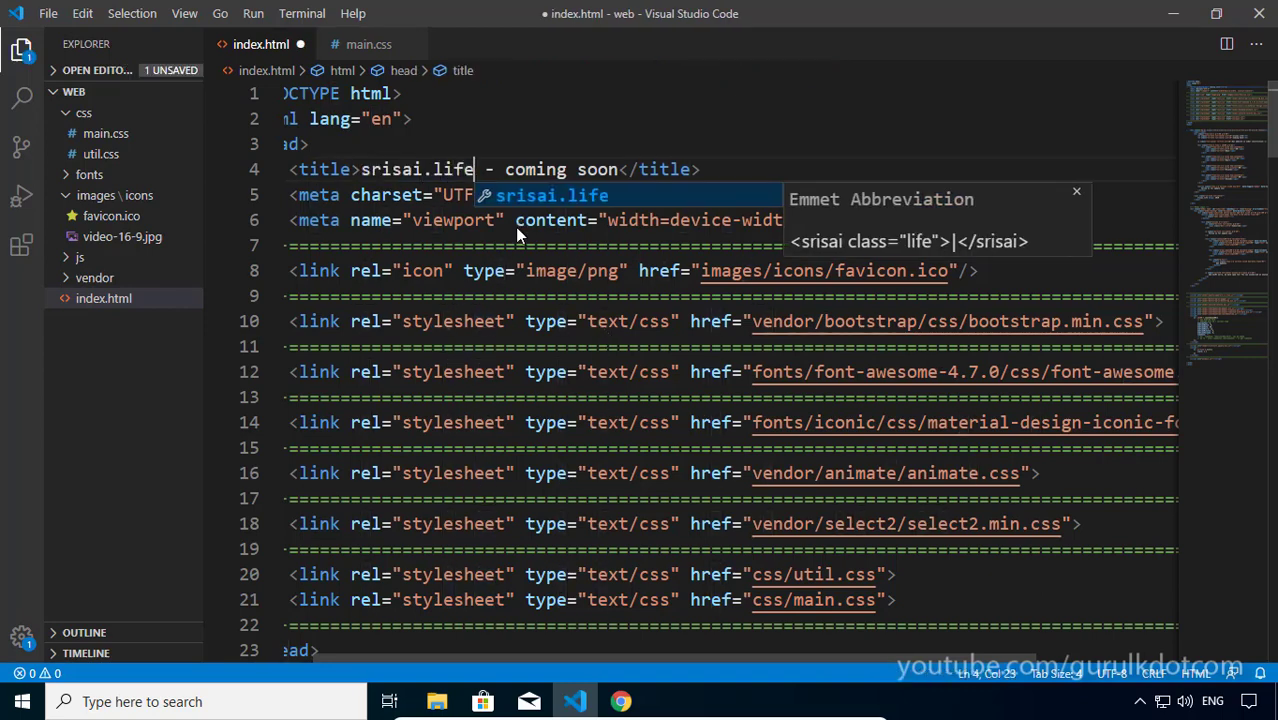
{"action": "left_click", "coordinate": [537, 140]}
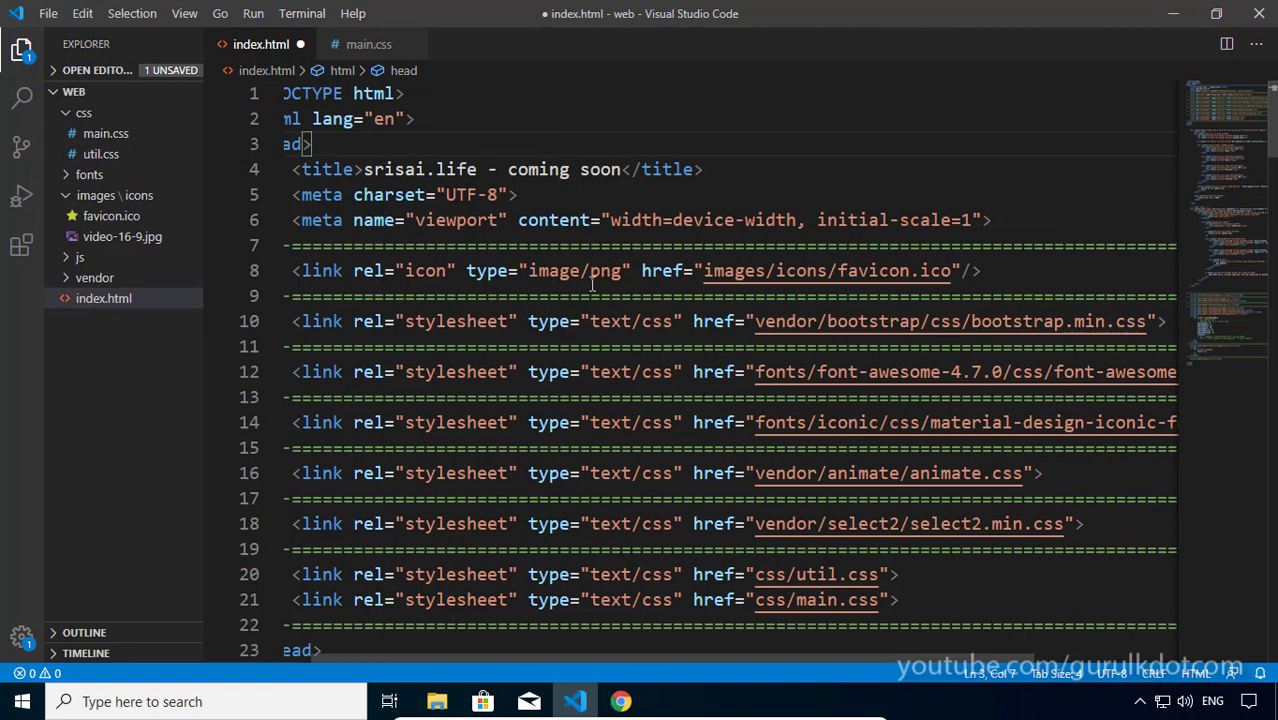
{"action": "left_click", "coordinate": [48, 13]}
{"action": "left_click", "coordinate": [57, 259]}
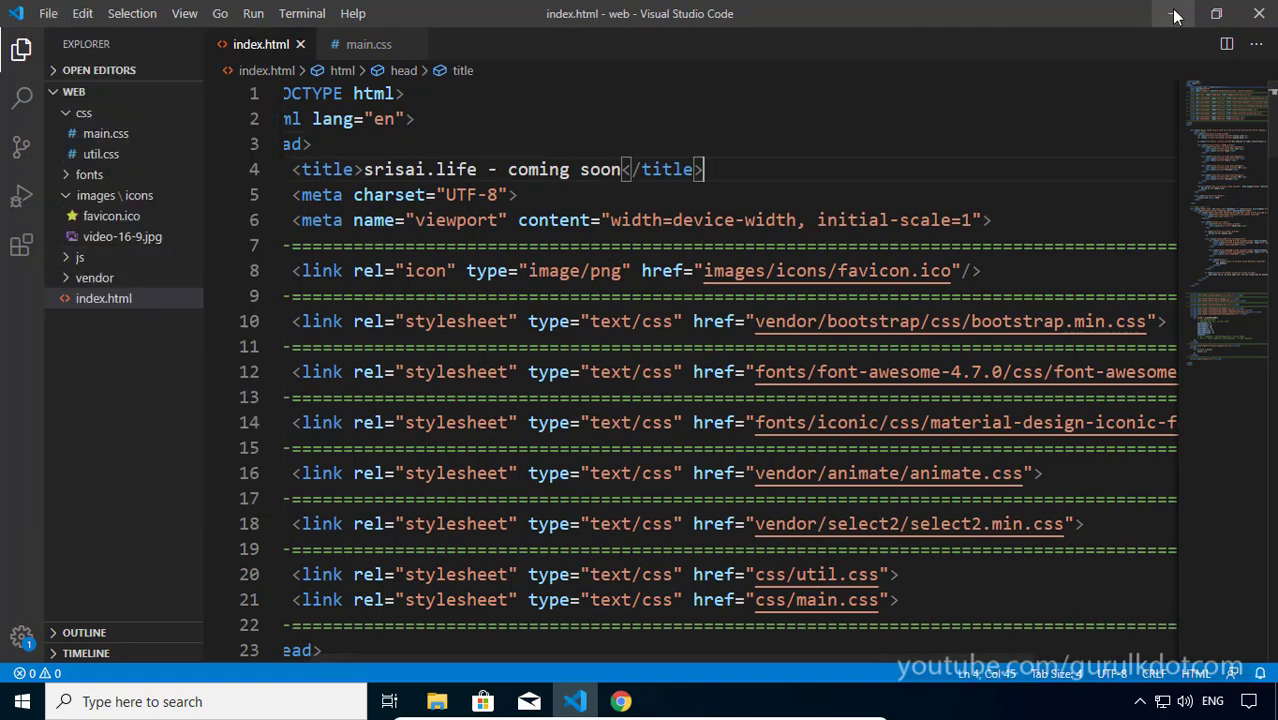
Minimise the open windows to reach the desktop and launch FileZilla Client
{"action": "left_click", "coordinate": [1172, 13]}
{"action": "left_click", "coordinate": [1172, 14]}
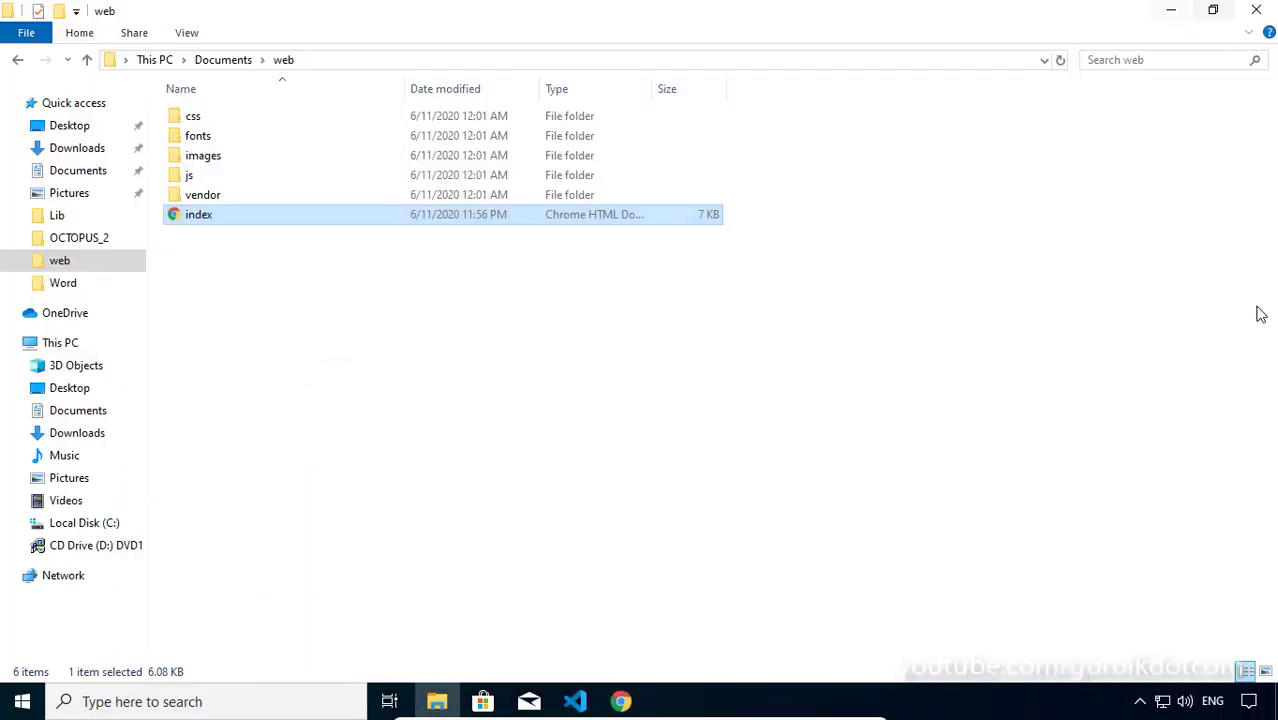
{"action": "left_click", "coordinate": [1172, 12]}
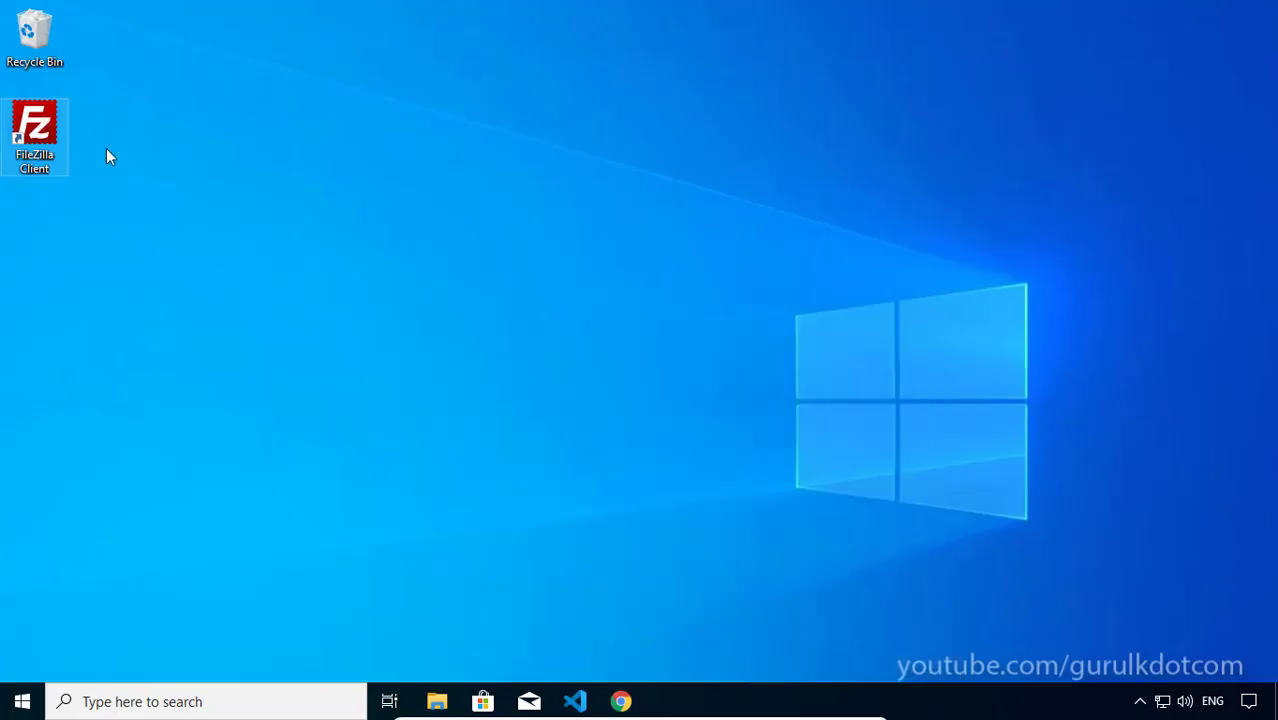
{"action": "double_click", "coordinate": [38, 130]}
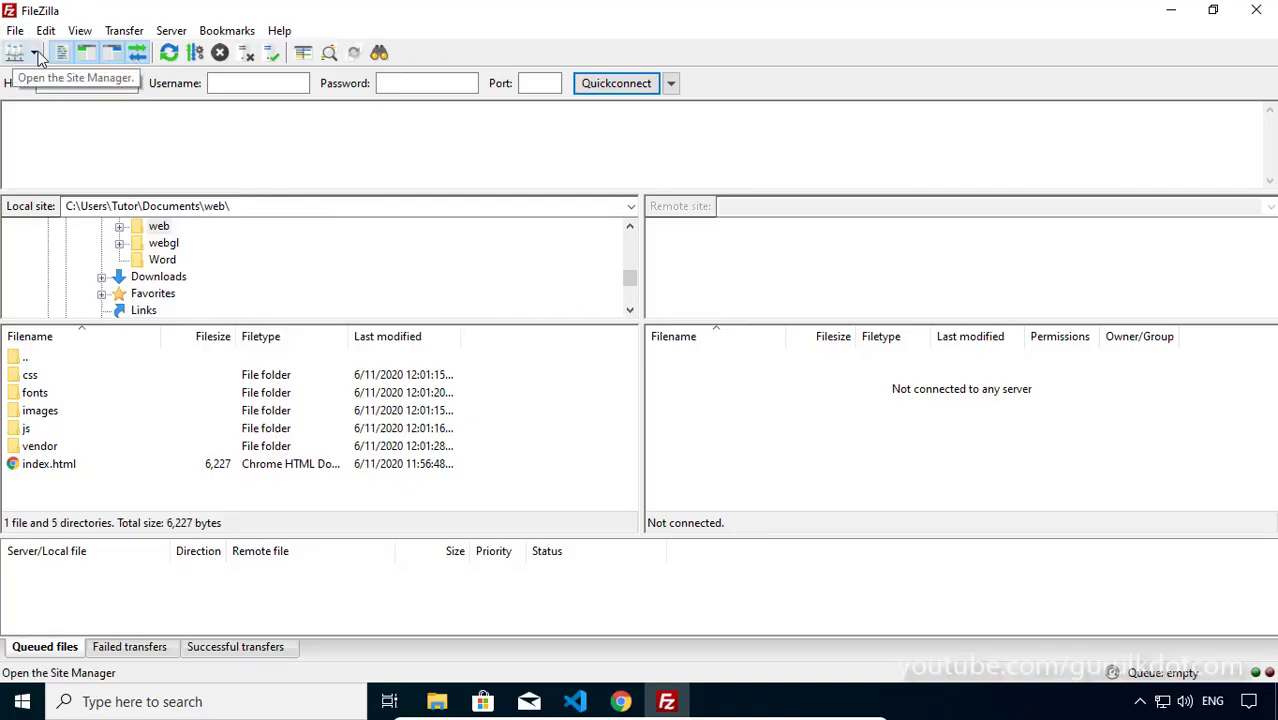
Connect to the saved site piyawara.me and go up from public_html to the server's root directory
{"action": "left_click", "coordinate": [35, 55]}
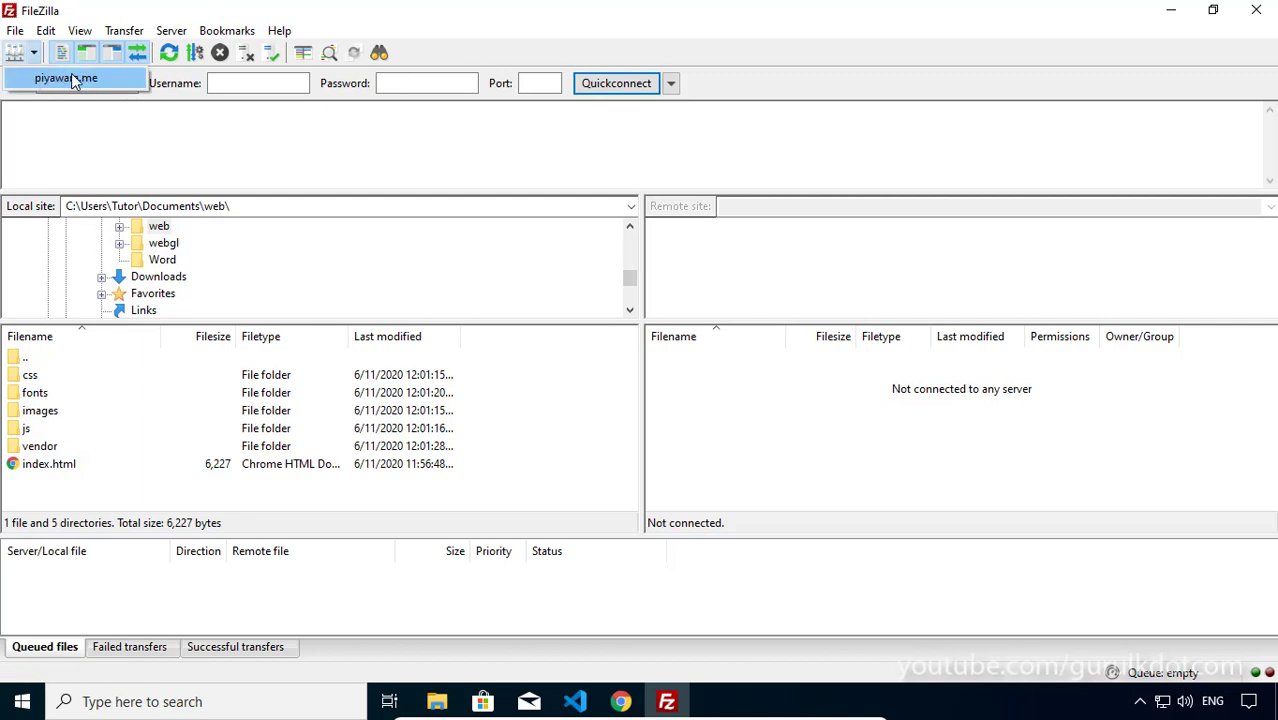
{"action": "left_click", "coordinate": [71, 78]}
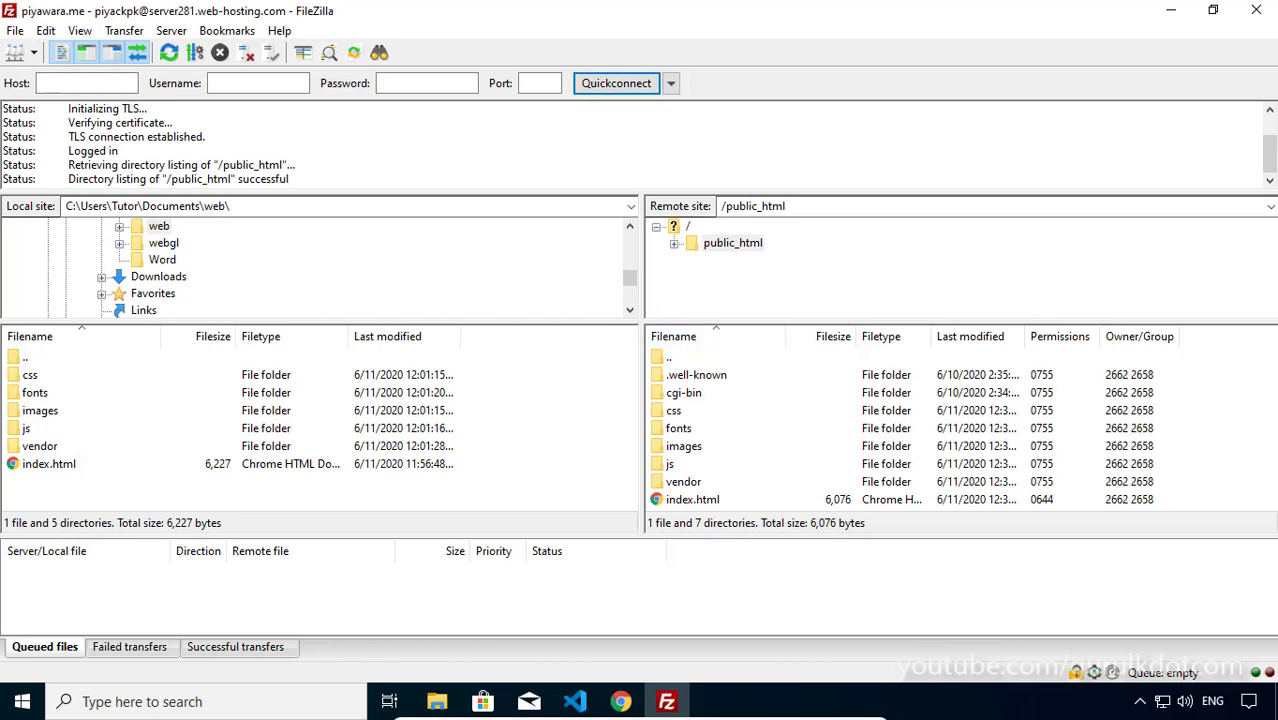
{"action": "left_click", "coordinate": [700, 396]}
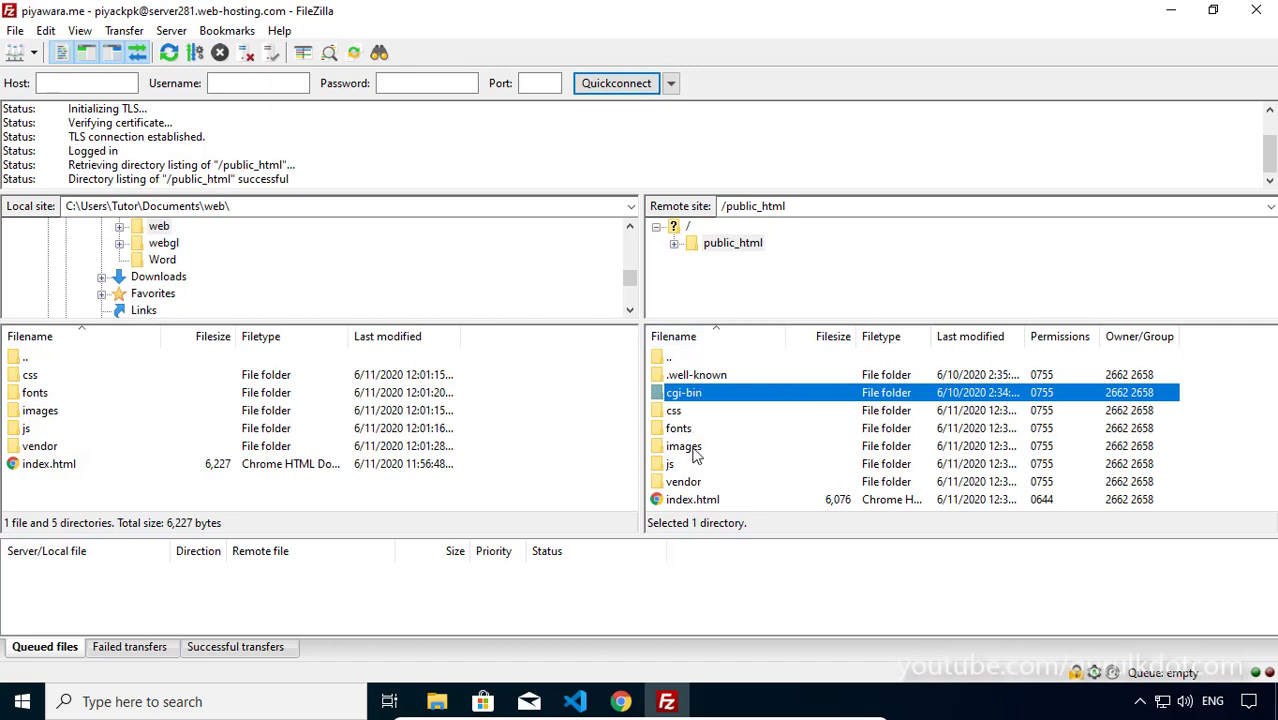
{"action": "key", "text": "BackSpace"}
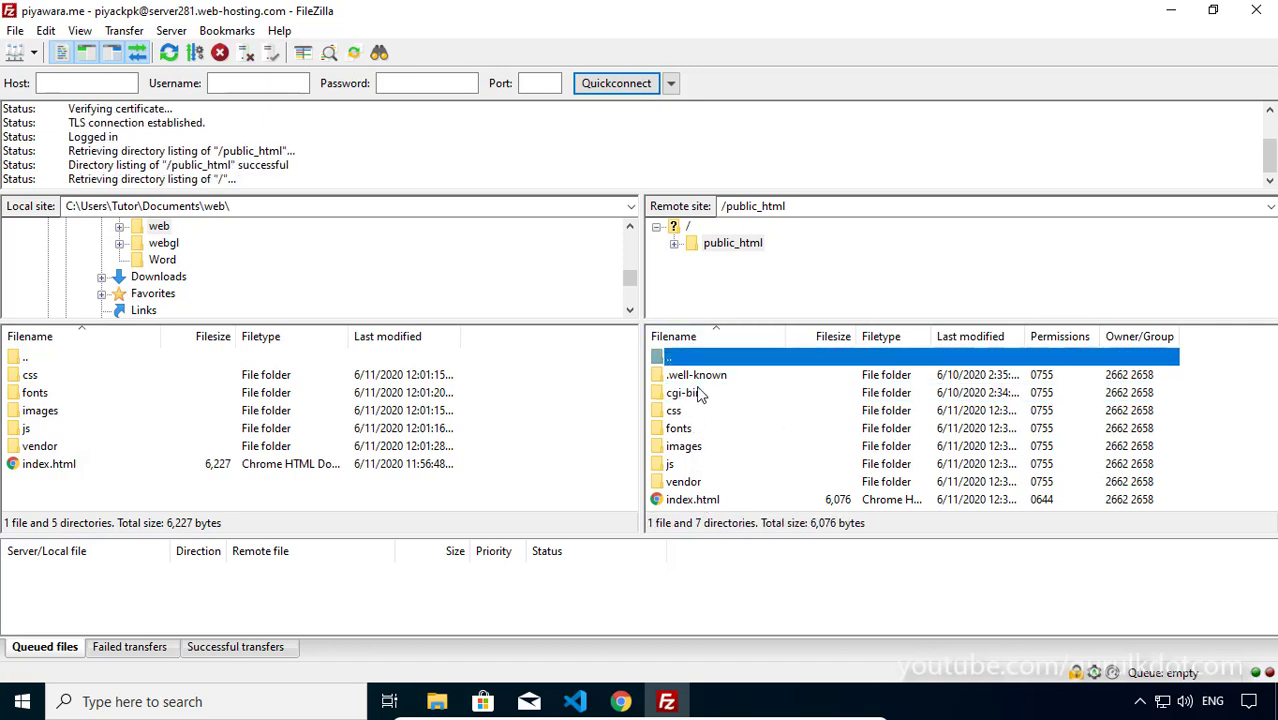
{"action": "left_click", "coordinate": [700, 479]}
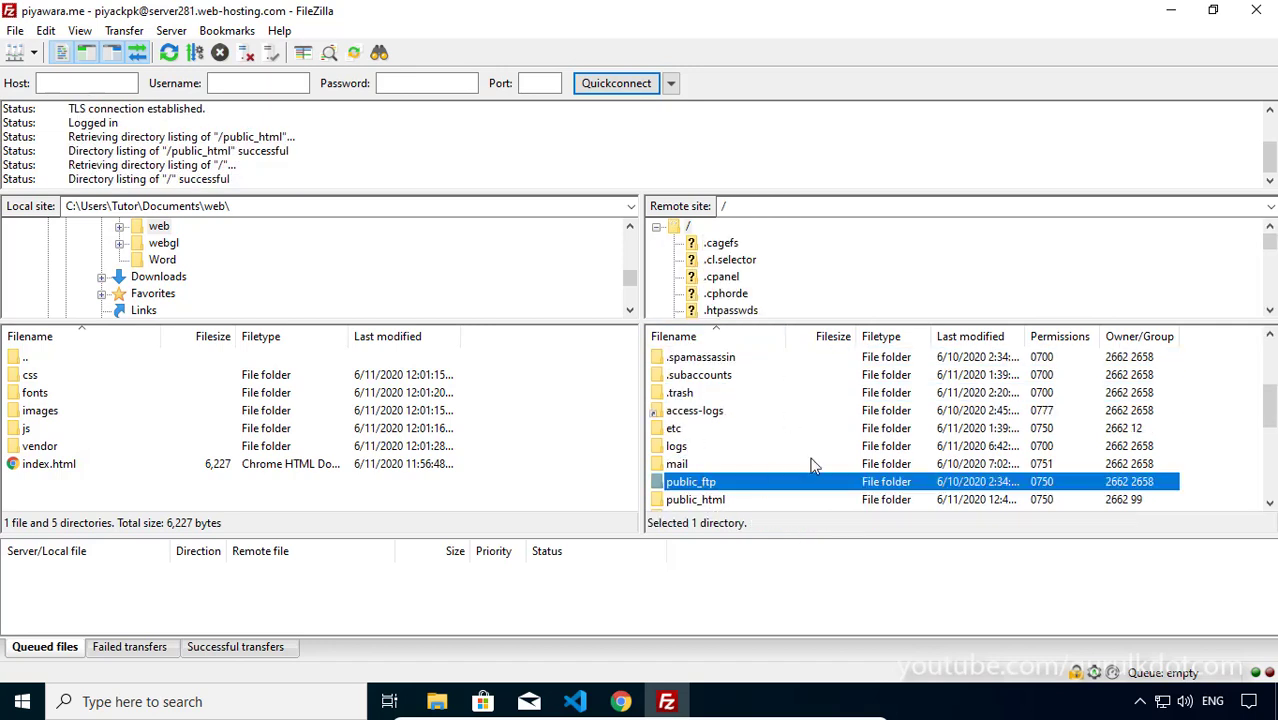
{"action": "scroll", "coordinate": [803, 389], "scroll_direction": "down", "scroll_amount": 2}
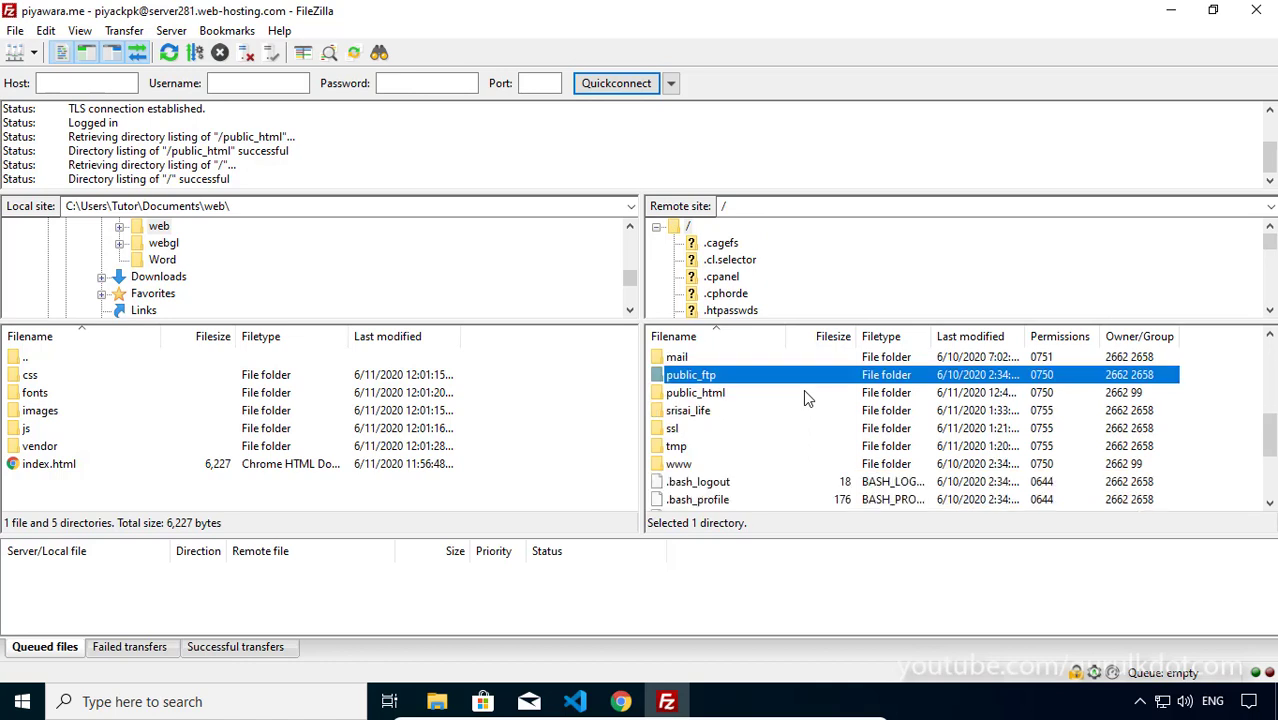
Look into the remote public_html folder, and switch to the srisai_life folder as the upload destination
{"action": "left_click", "coordinate": [685, 392]}
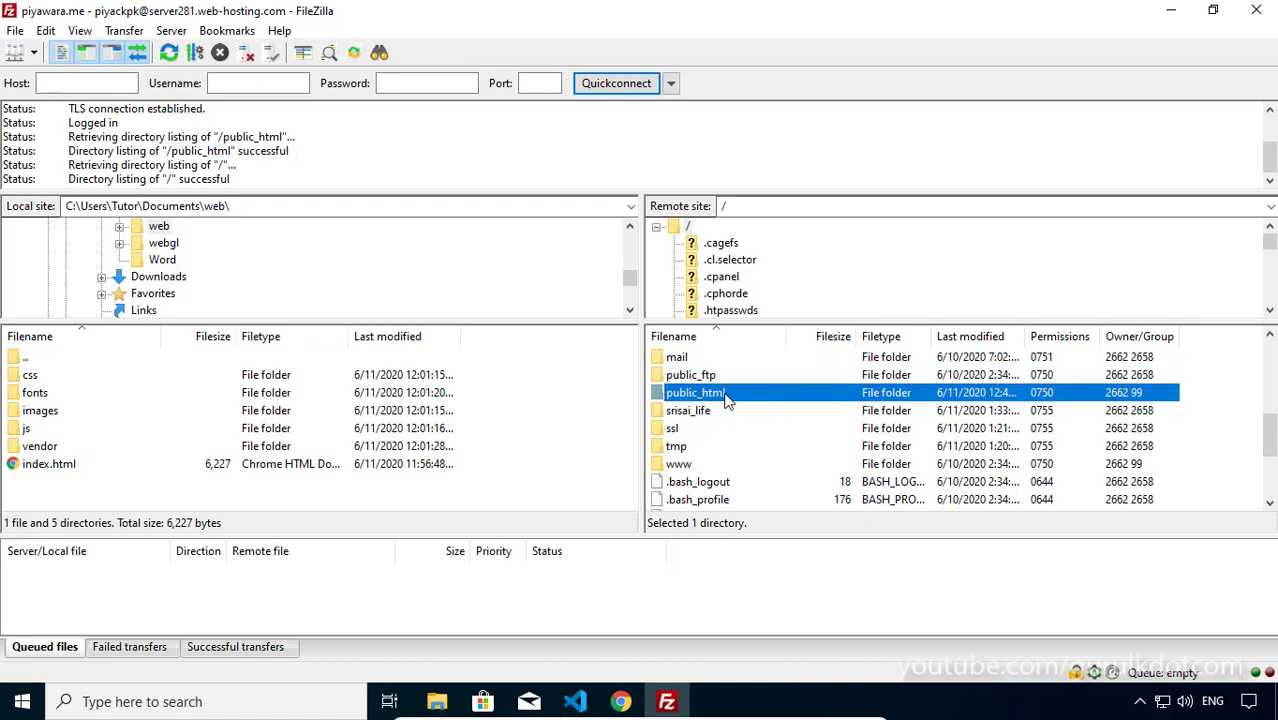
{"action": "double_click", "coordinate": [709, 396]}
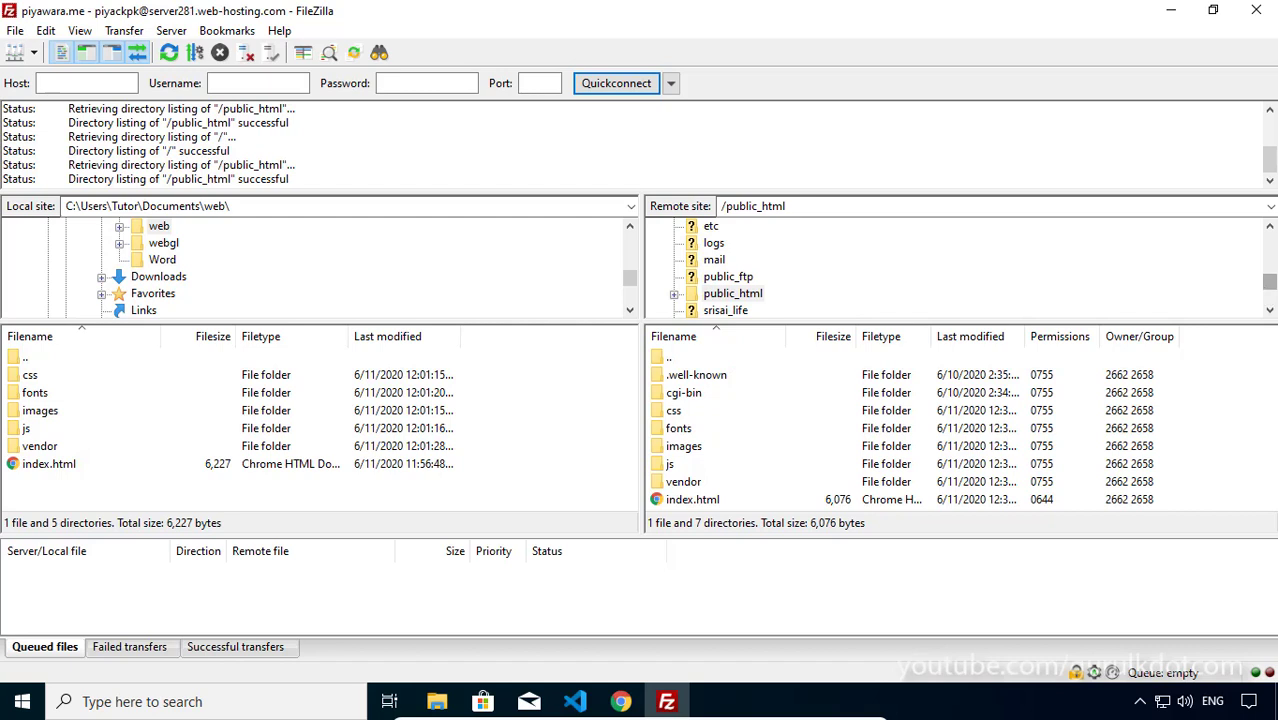
{"action": "left_click", "coordinate": [1270, 310]}
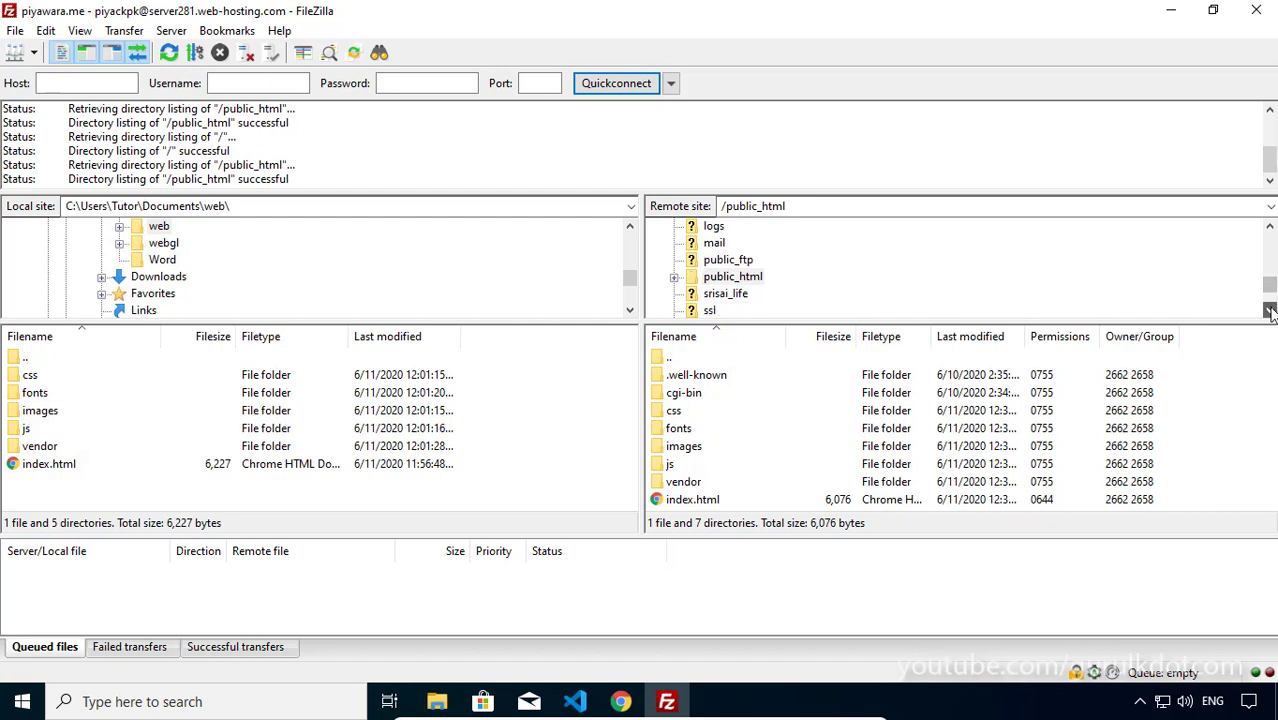
{"action": "left_click", "coordinate": [728, 294]}
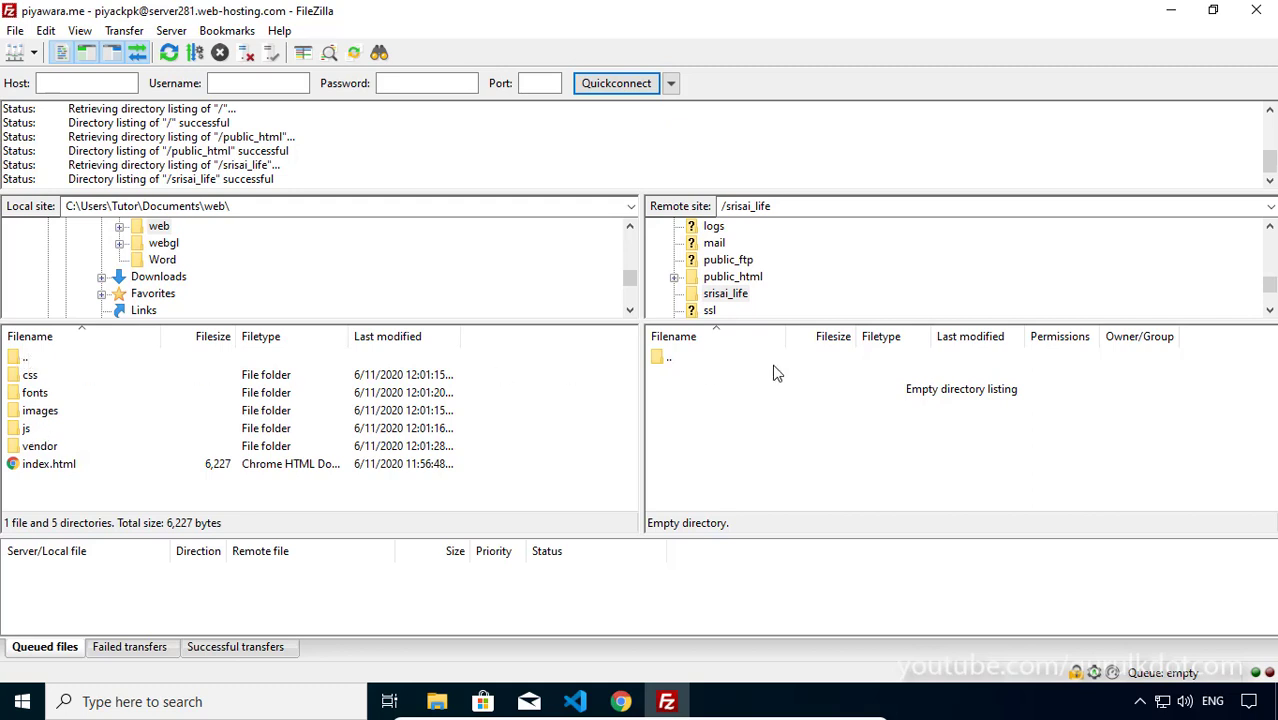
Upload the css, fonts, images, js and vendor folders and index.html to srisai_life, always overwriting existing target files
{"action": "left_click_drag", "start_coordinate": [70, 492], "coordinate": [18, 400]}
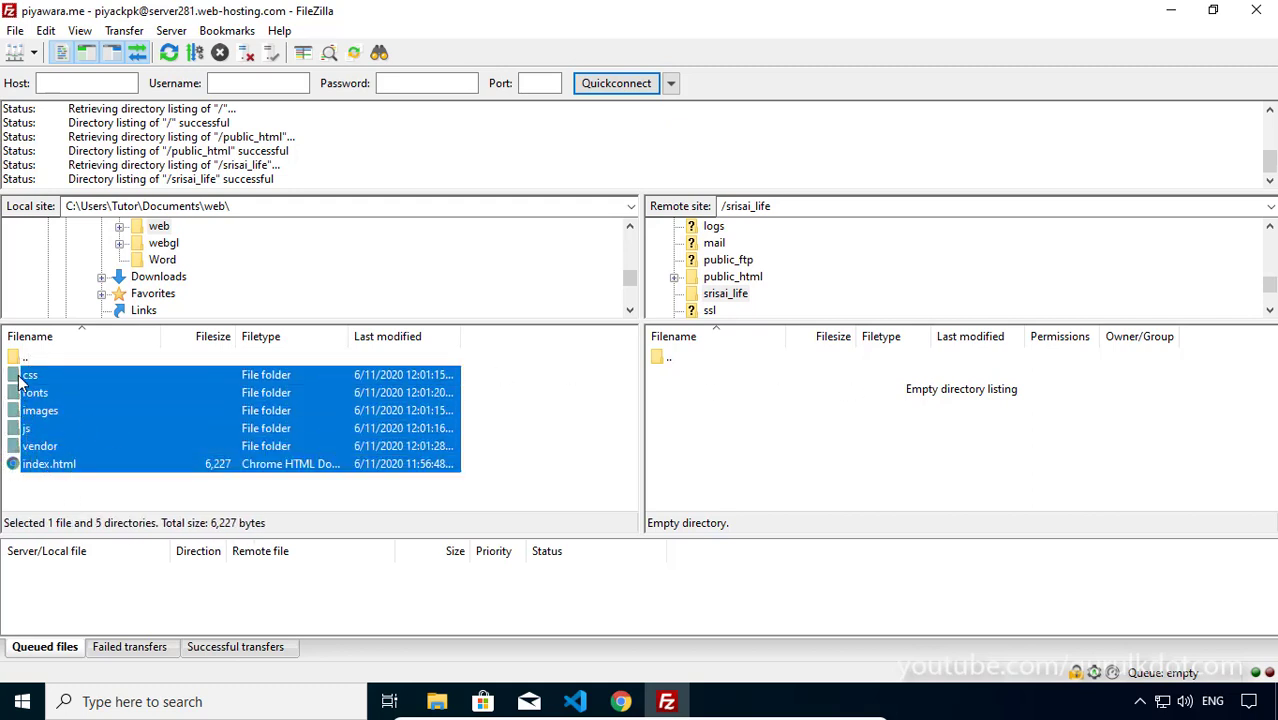
{"action": "right_click", "coordinate": [41, 404]}
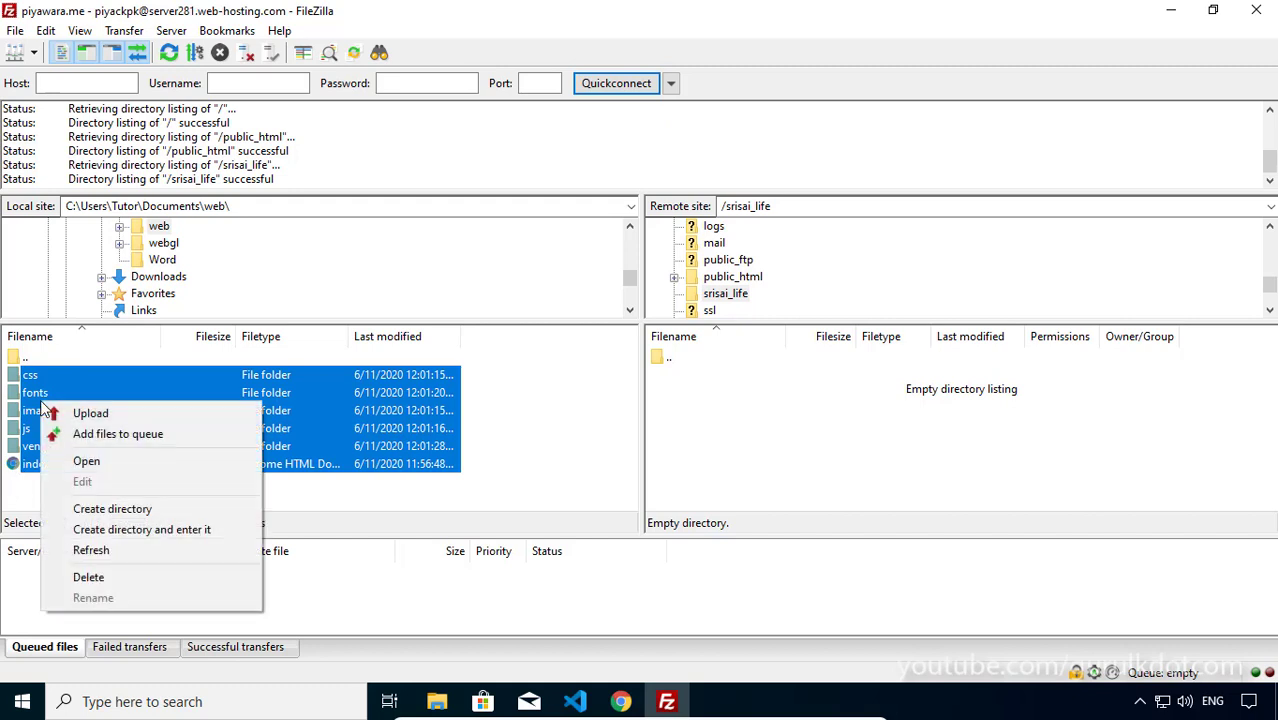
{"action": "left_click", "coordinate": [112, 413]}
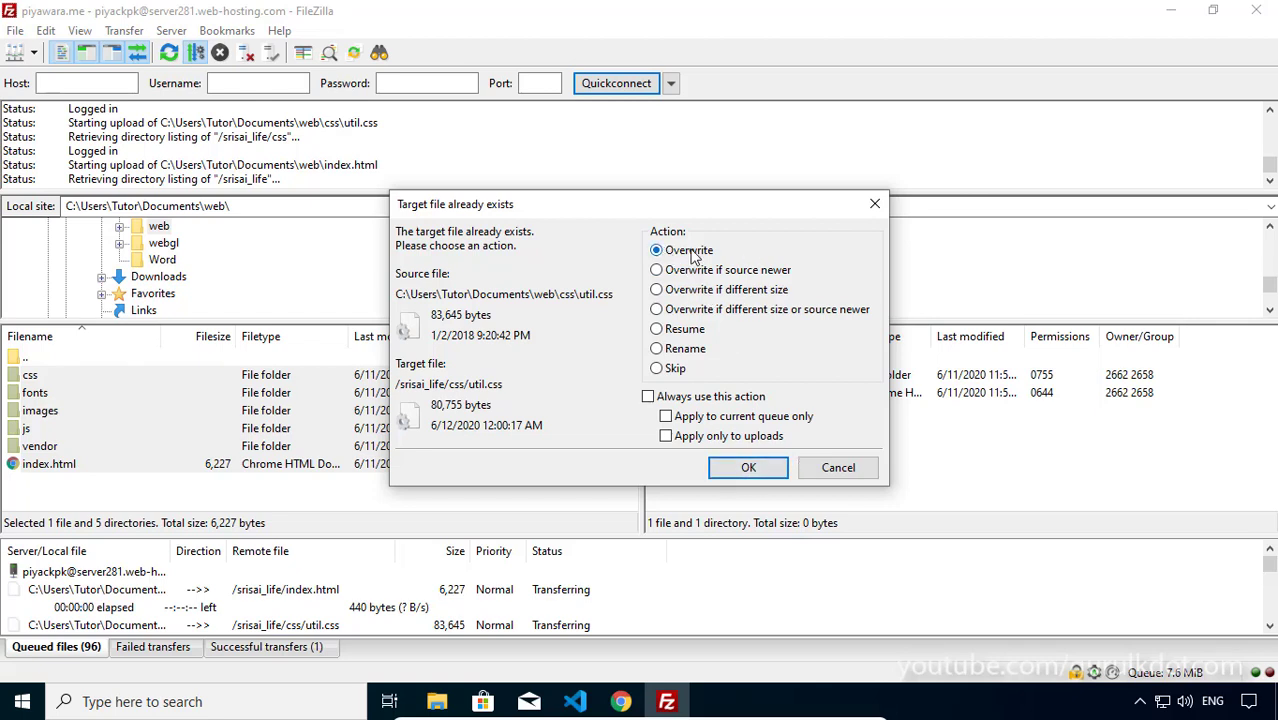
{"action": "left_click", "coordinate": [750, 467]}
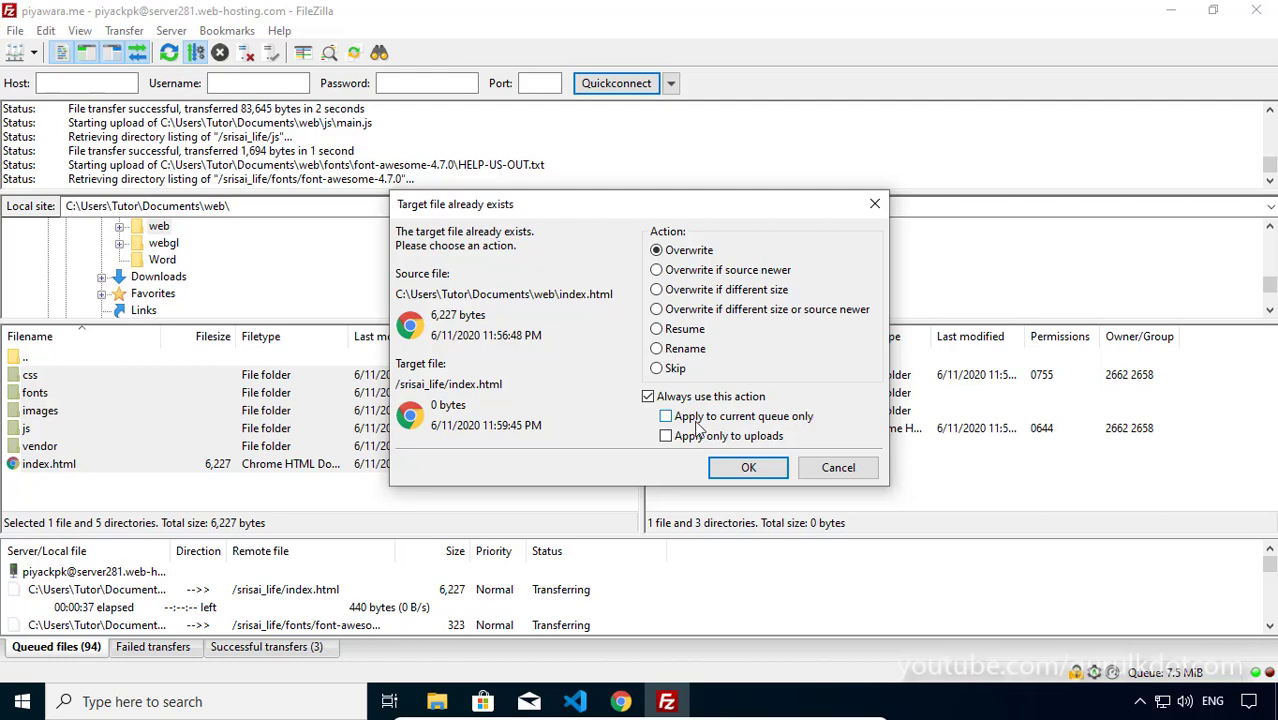
{"action": "left_click", "coordinate": [748, 467]}
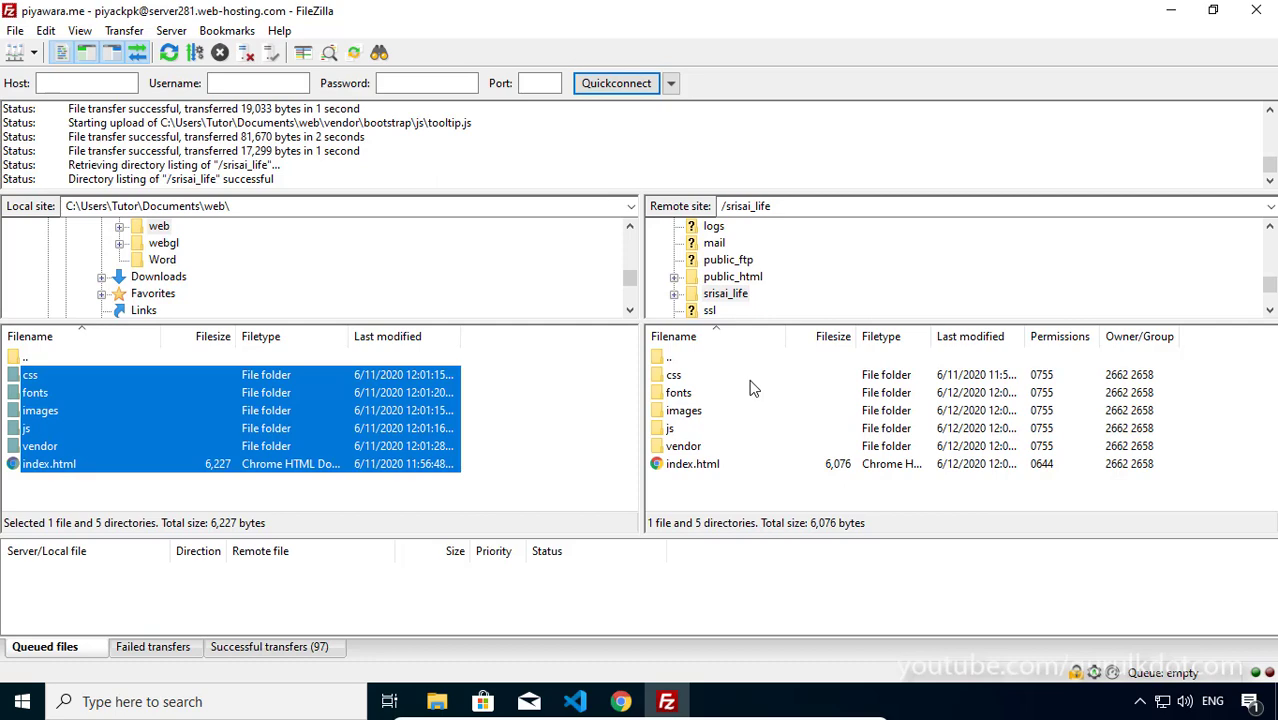
{"action": "left_click", "coordinate": [703, 498]}
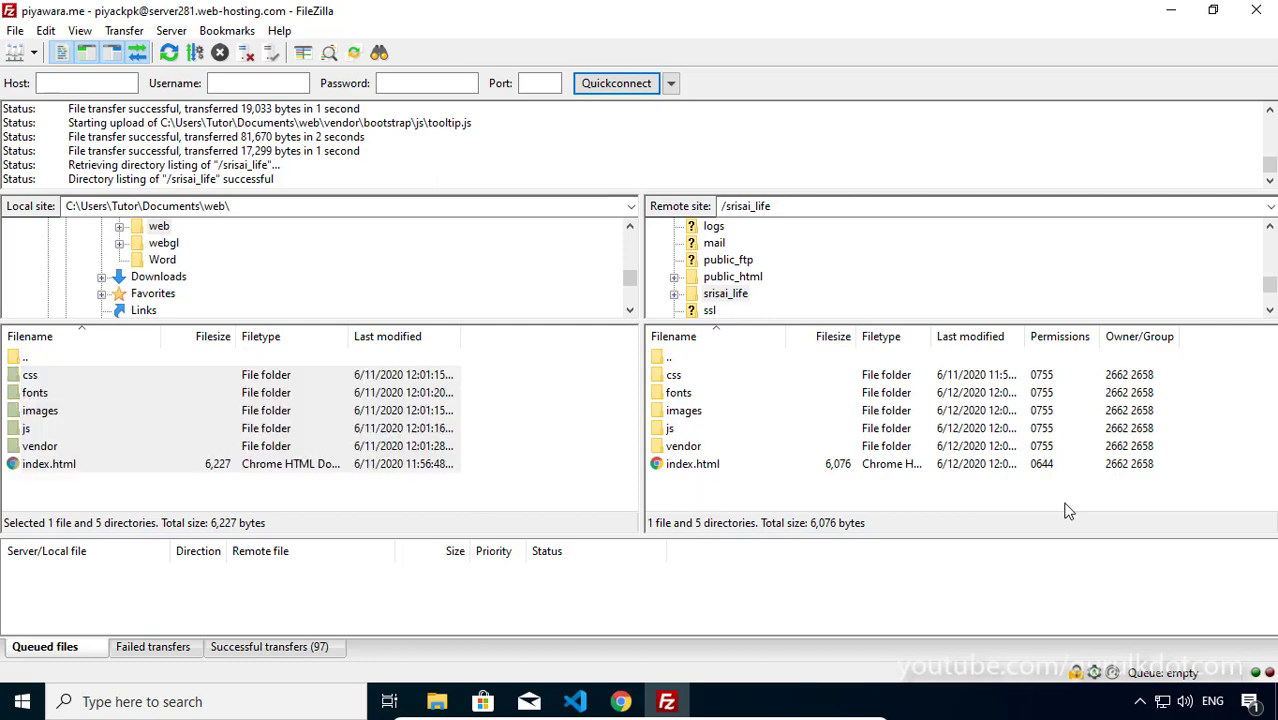
Switch to Chrome and load piyawara.me and srisai.life, each in its own new tab
{"action": "left_click", "coordinate": [620, 702]}
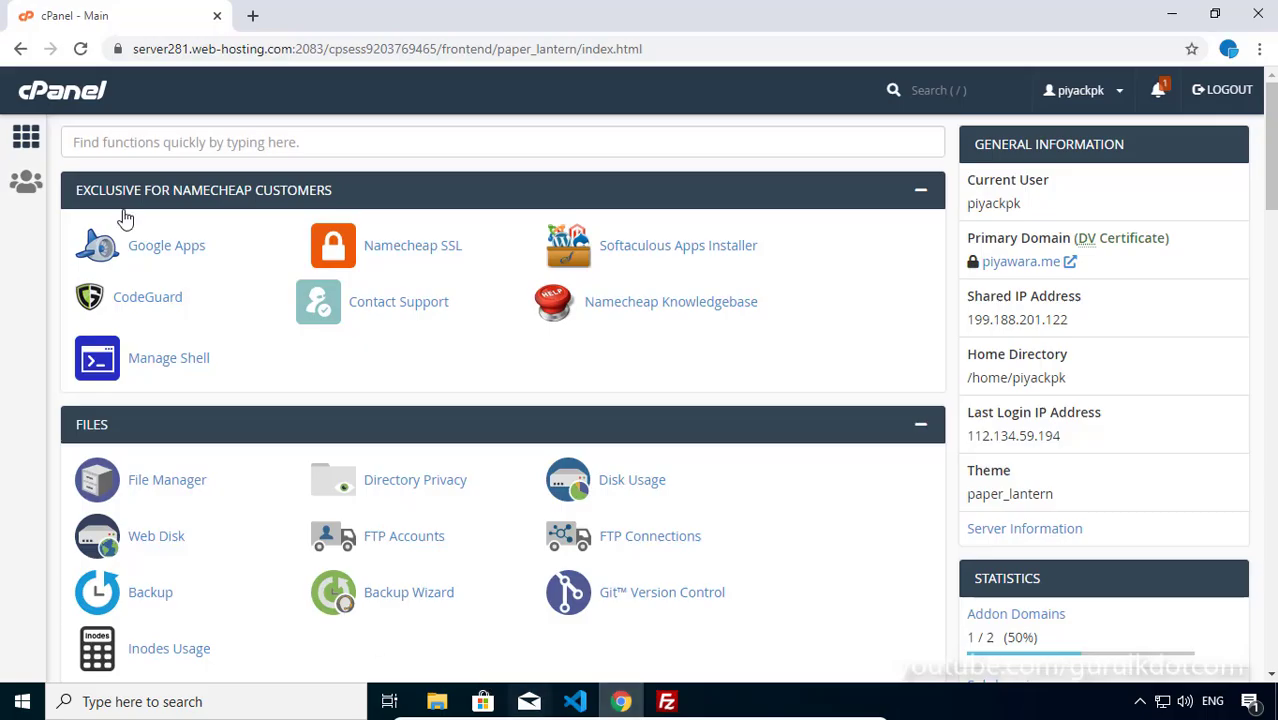
{"action": "left_click", "coordinate": [254, 18]}
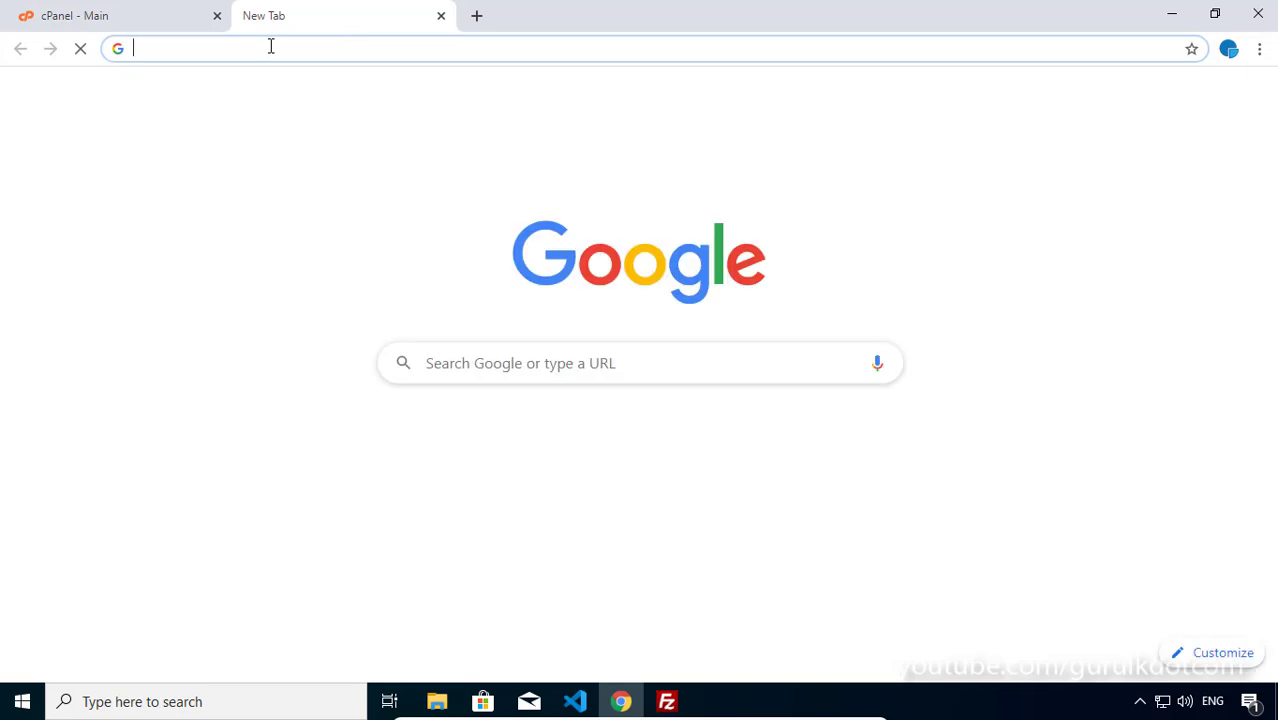
{"action": "type", "text": "pi"}
{"action": "key", "text": "Return"}
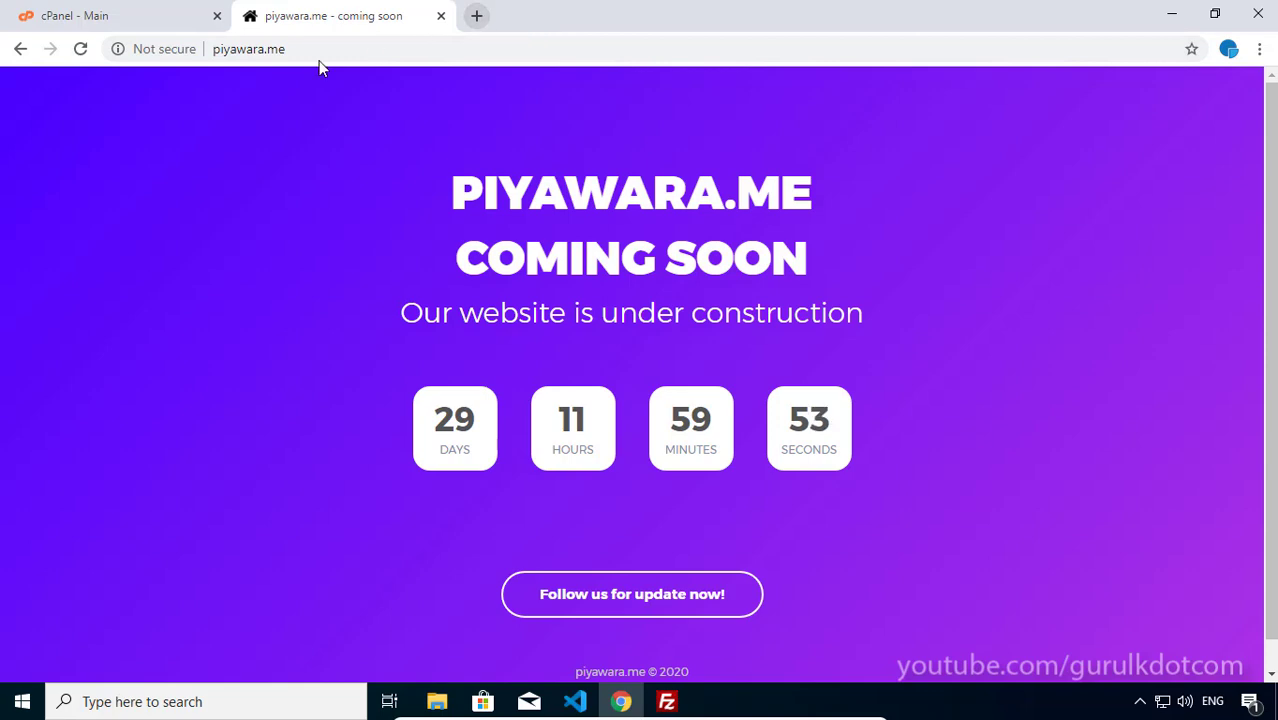
{"action": "left_click", "coordinate": [479, 17]}
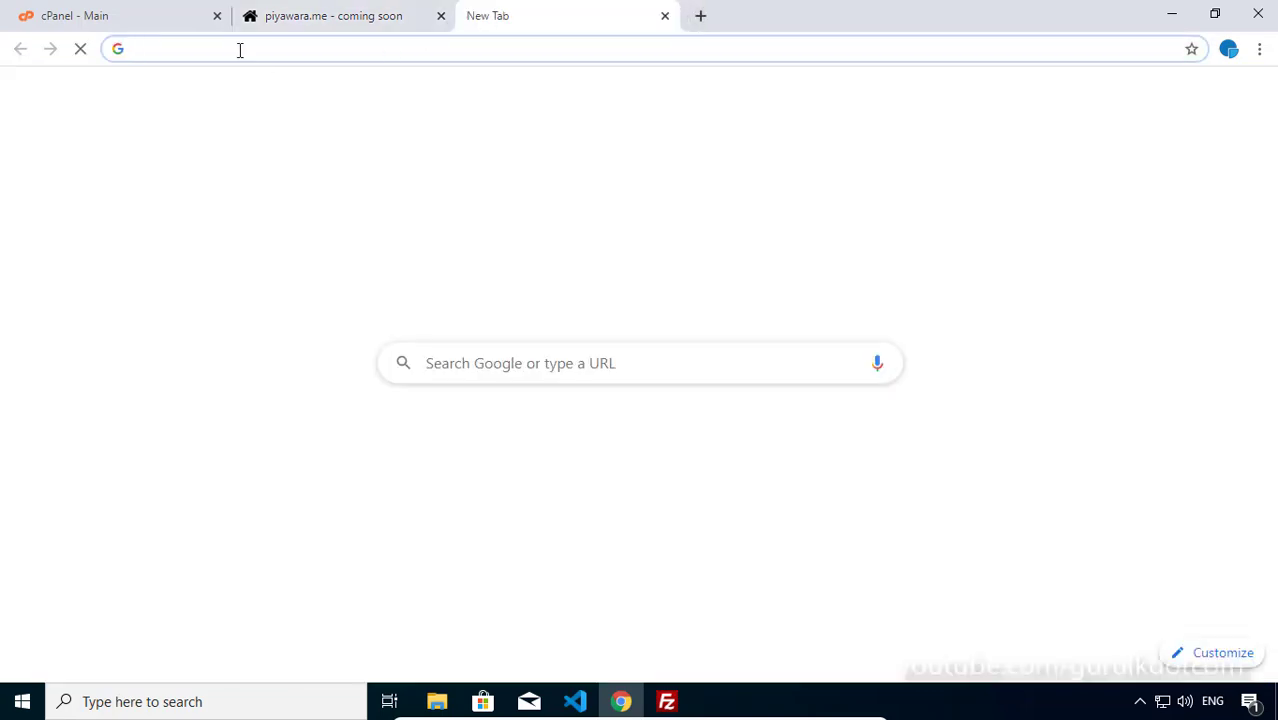
{"action": "type", "text": "sr"}
{"action": "key", "text": "Return"}
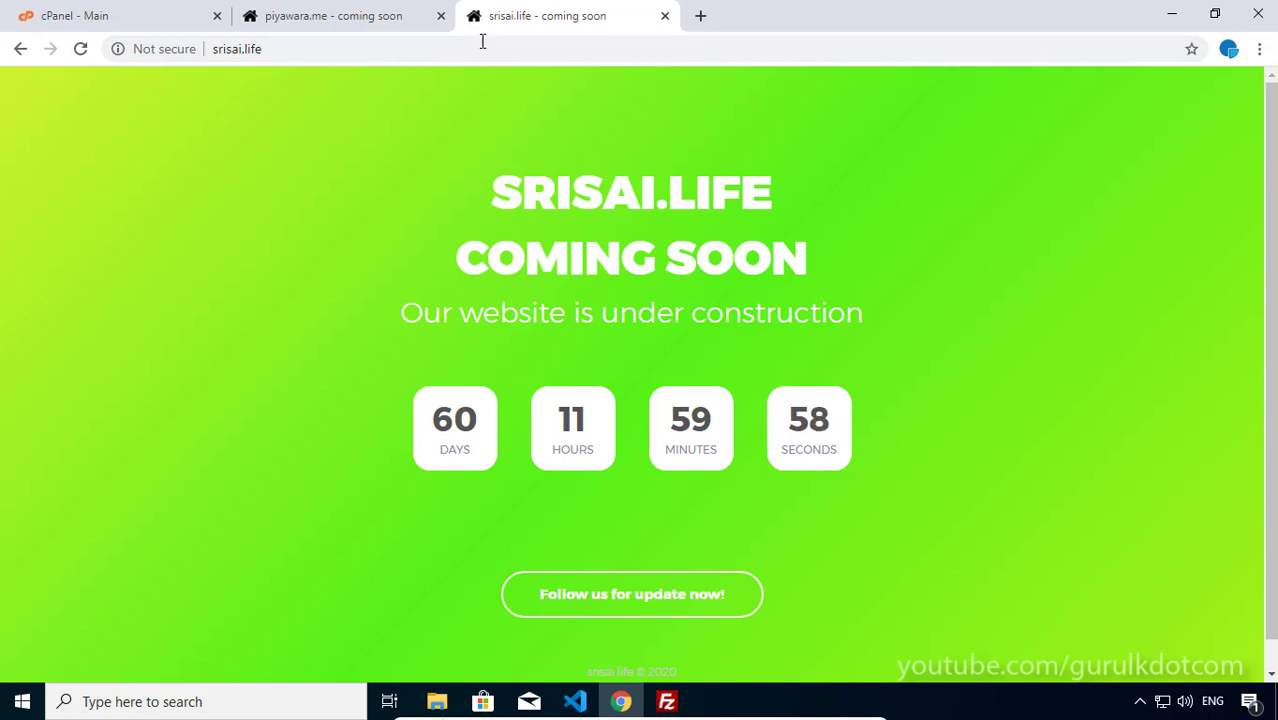
Compare the live coming-soon pages of piyawara.me and srisai.life, checking their titles, backgrounds and countdowns
{"action": "left_click", "coordinate": [349, 15]}
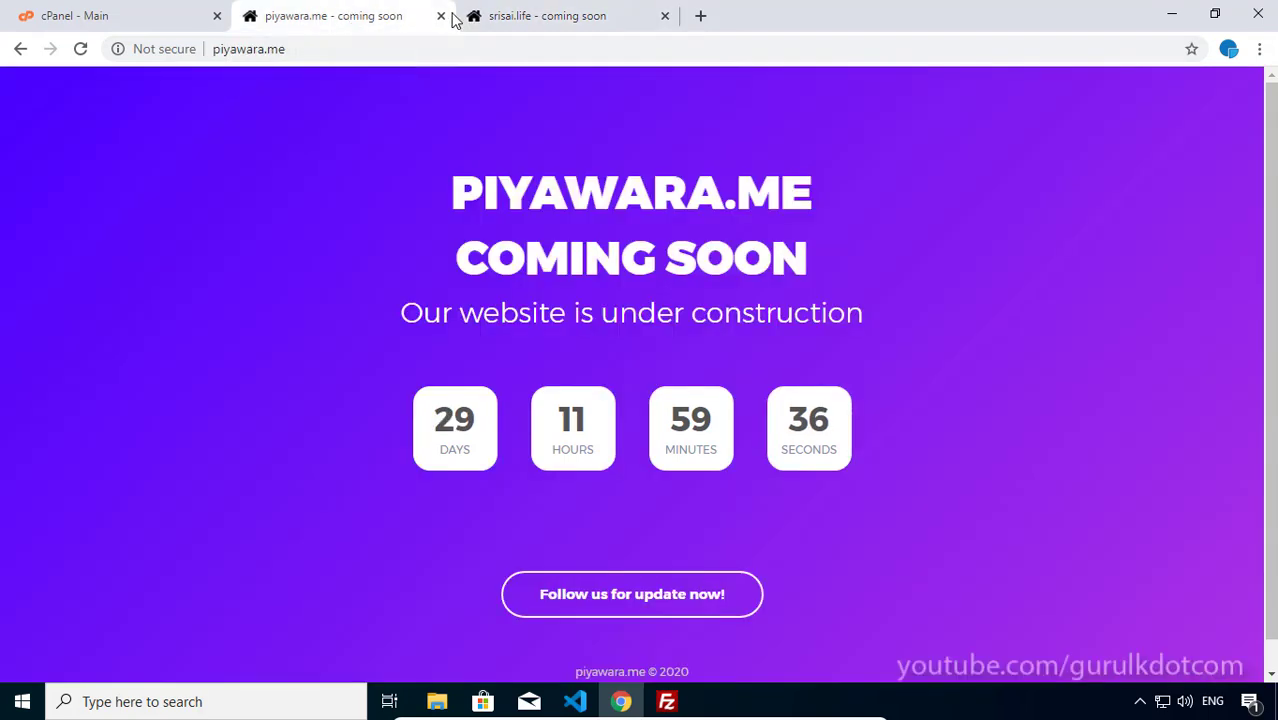
{"action": "left_click", "coordinate": [516, 20]}
{"action": "left_click", "coordinate": [393, 20]}
{"action": "left_click", "coordinate": [557, 30]}
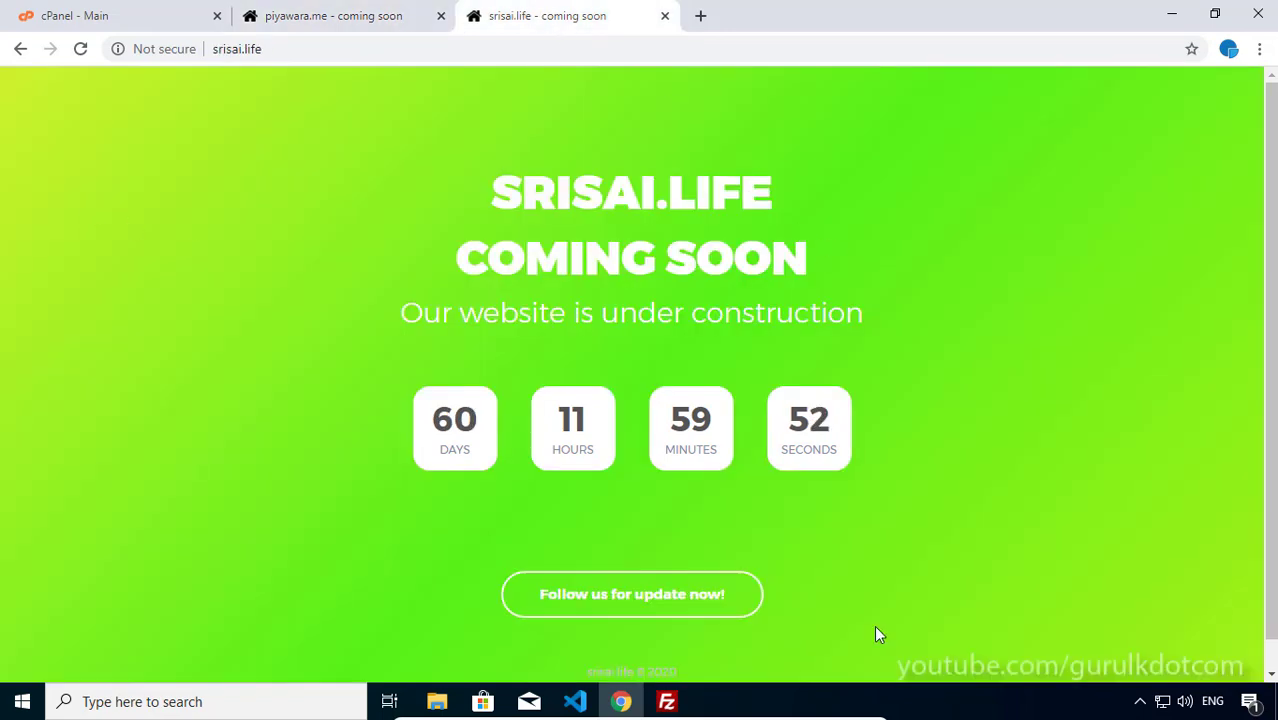
{"action": "left_click", "coordinate": [330, 22]}
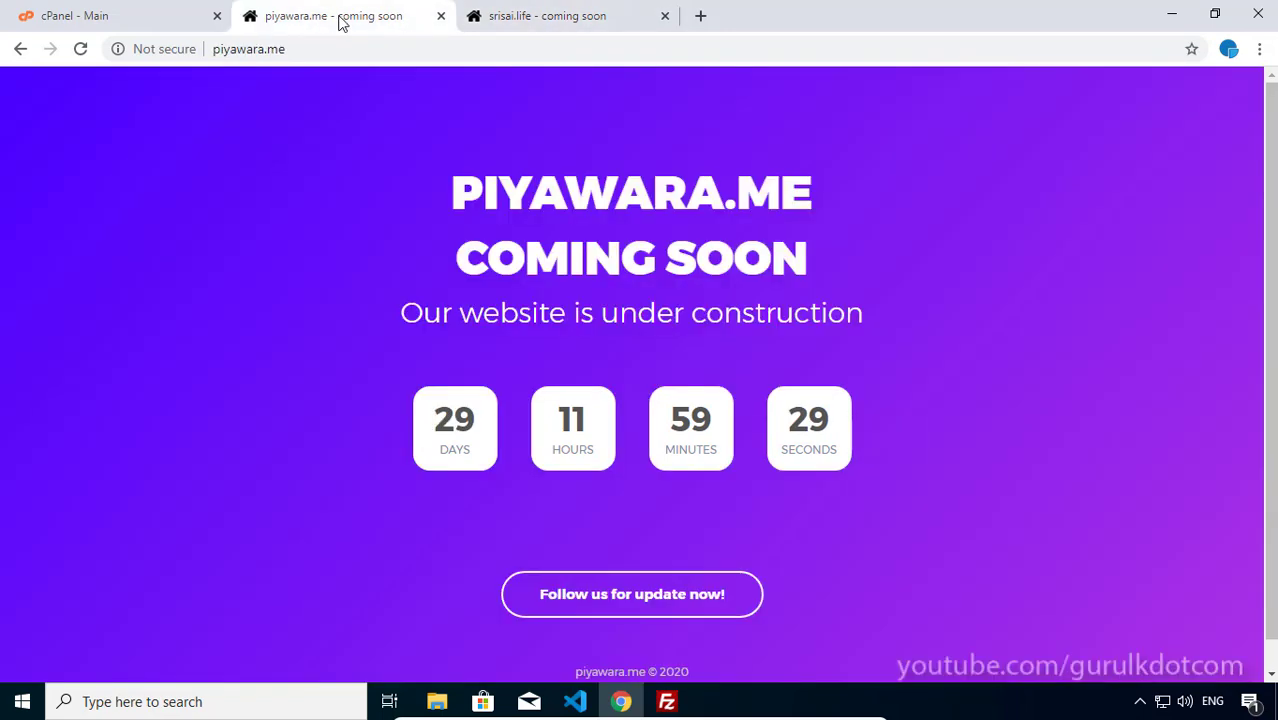
{"action": "left_click", "coordinate": [547, 20]}
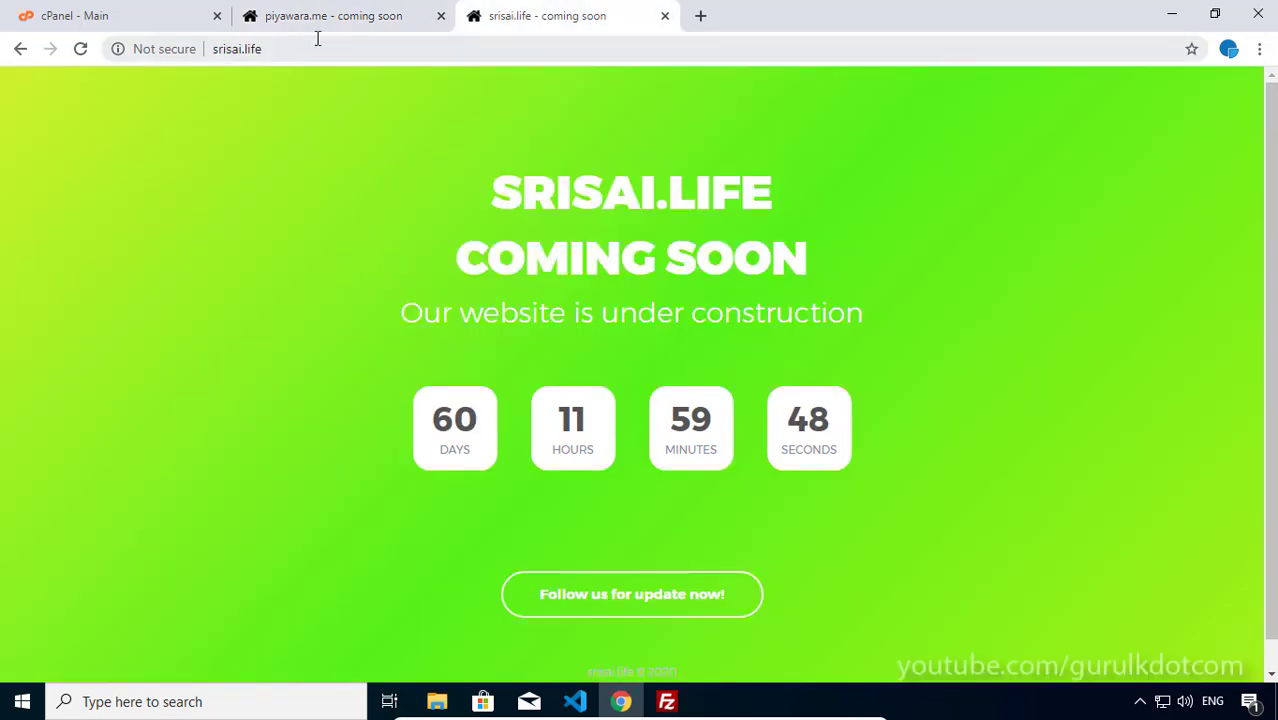
{"action": "left_click", "coordinate": [324, 30]}
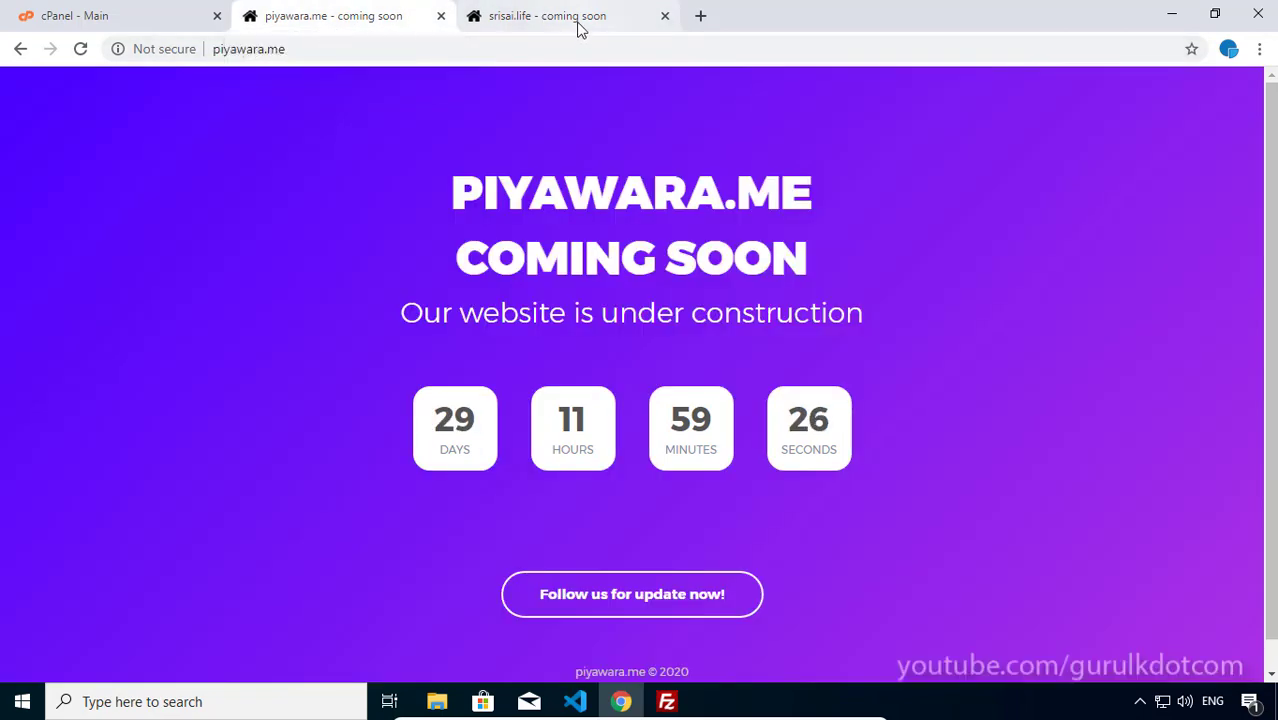
{"action": "left_click", "coordinate": [491, 22]}
{"action": "left_click", "coordinate": [394, 20]}
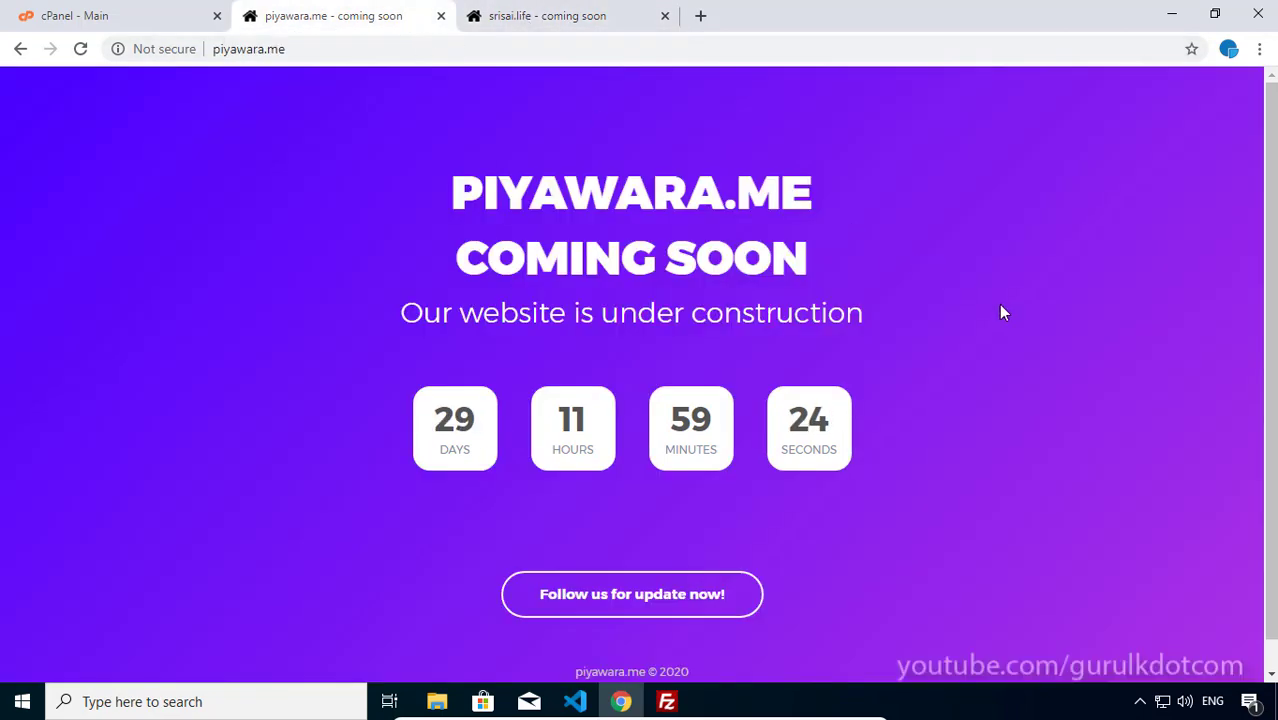
{"action": "left_click", "coordinate": [522, 20]}
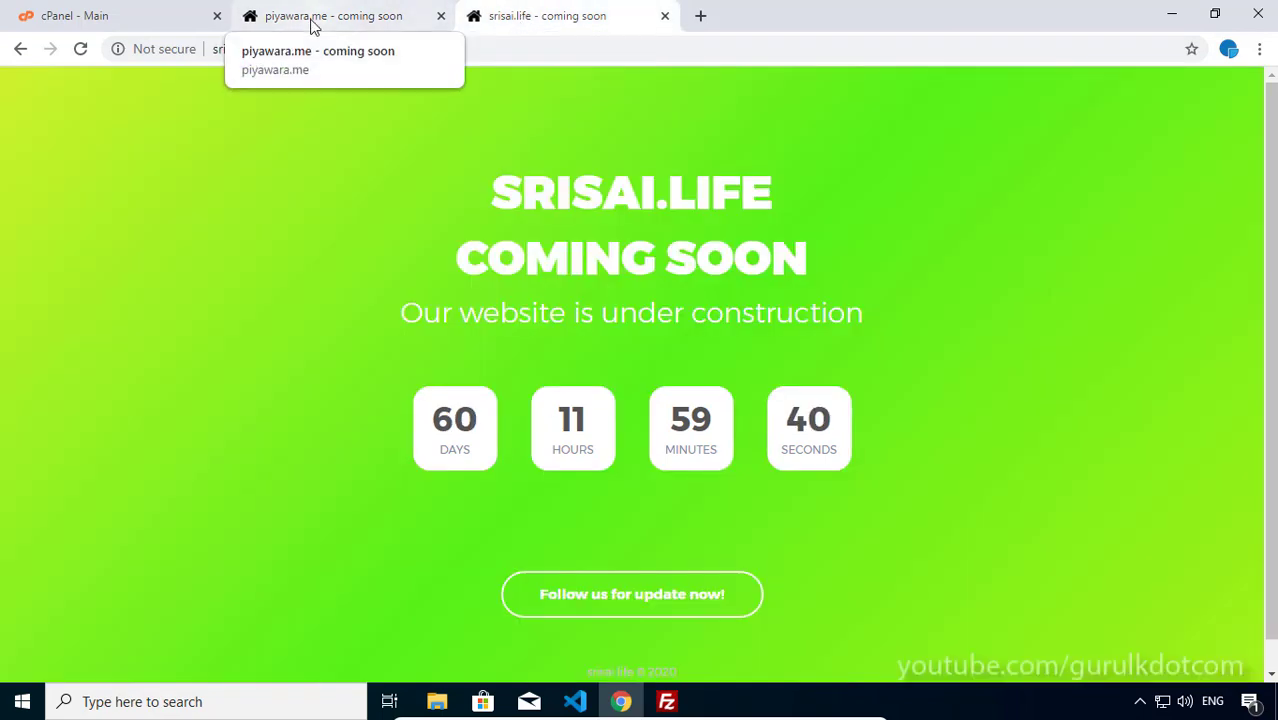
{"action": "left_click", "coordinate": [271, 28]}
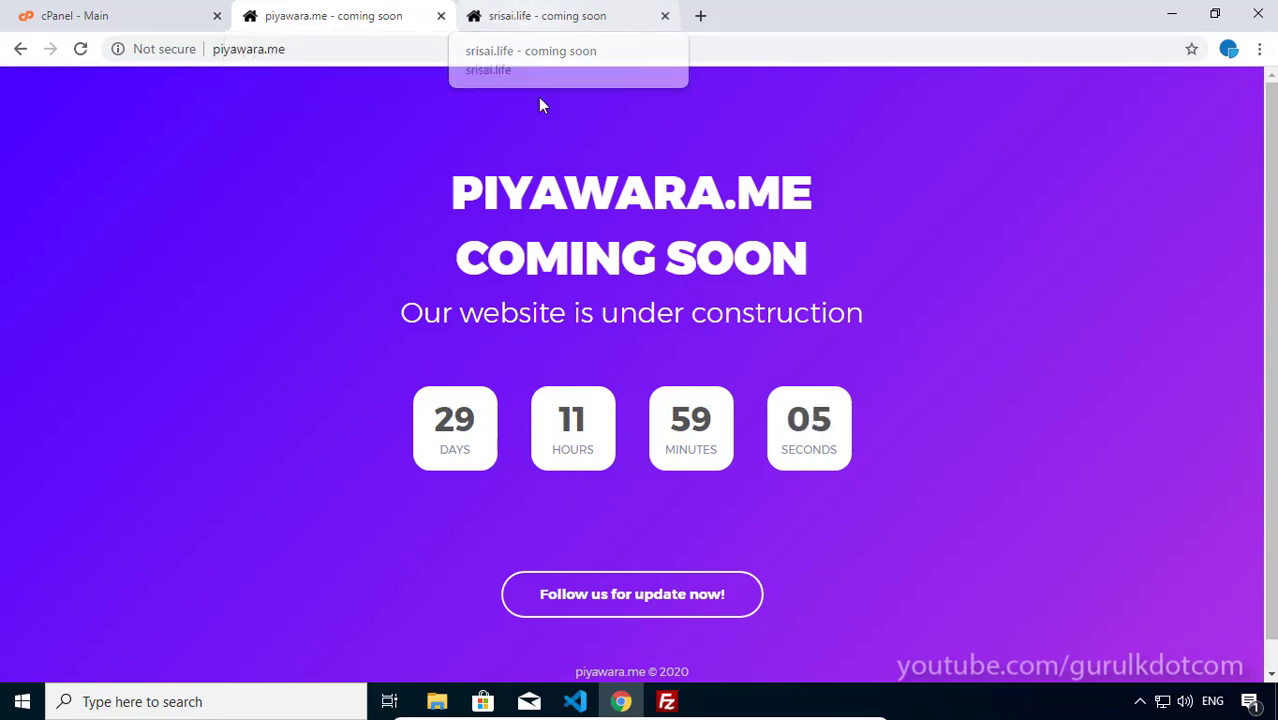
{"action": "left_click", "coordinate": [535, 20]}
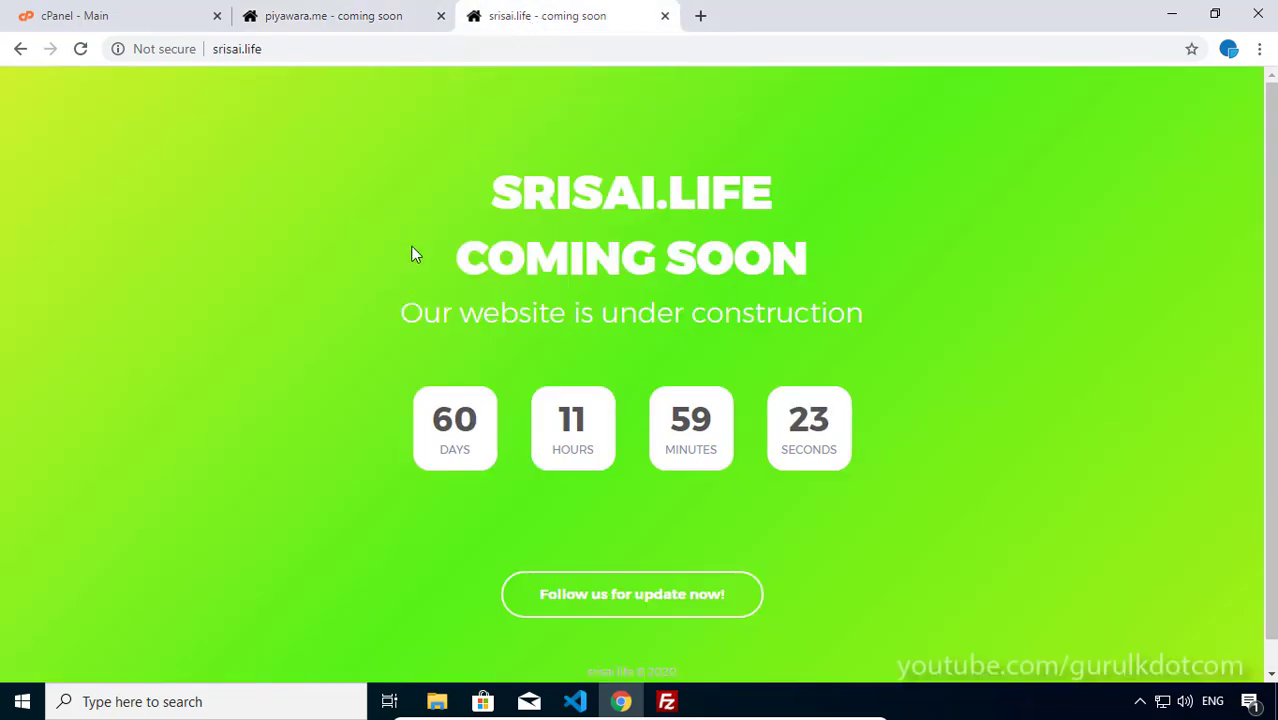